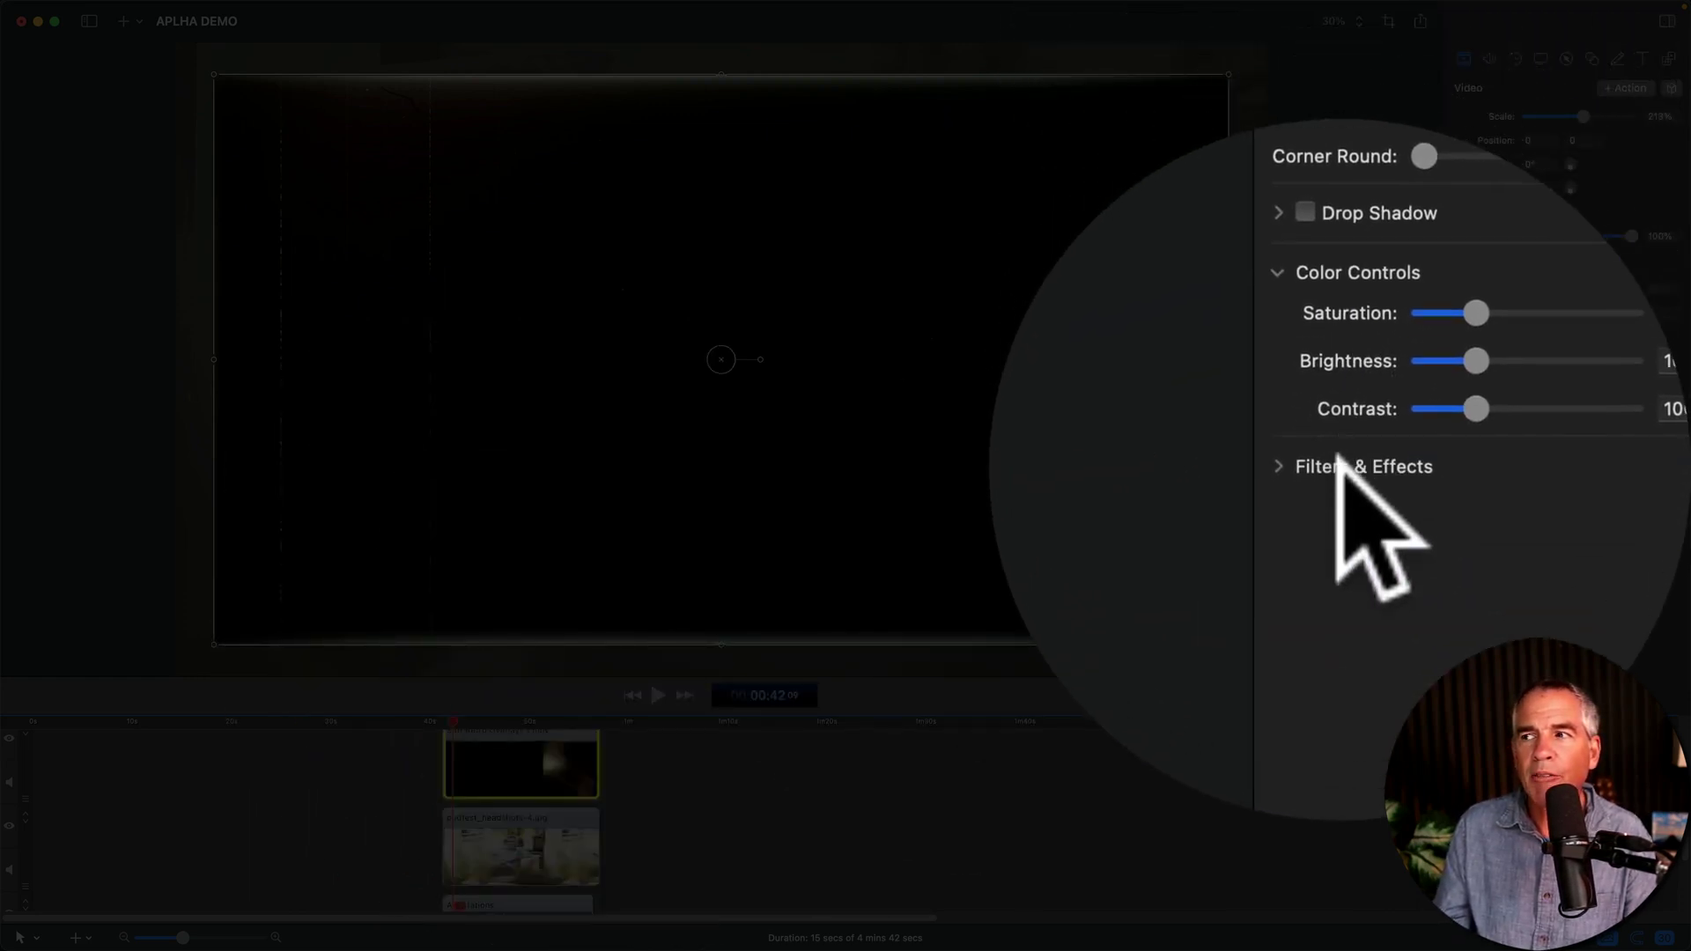
- Apply the Mask to Alpha effect from the effects list to the dark dust overlay clip
{"action": "left_click", "coordinate": [1663, 465]}
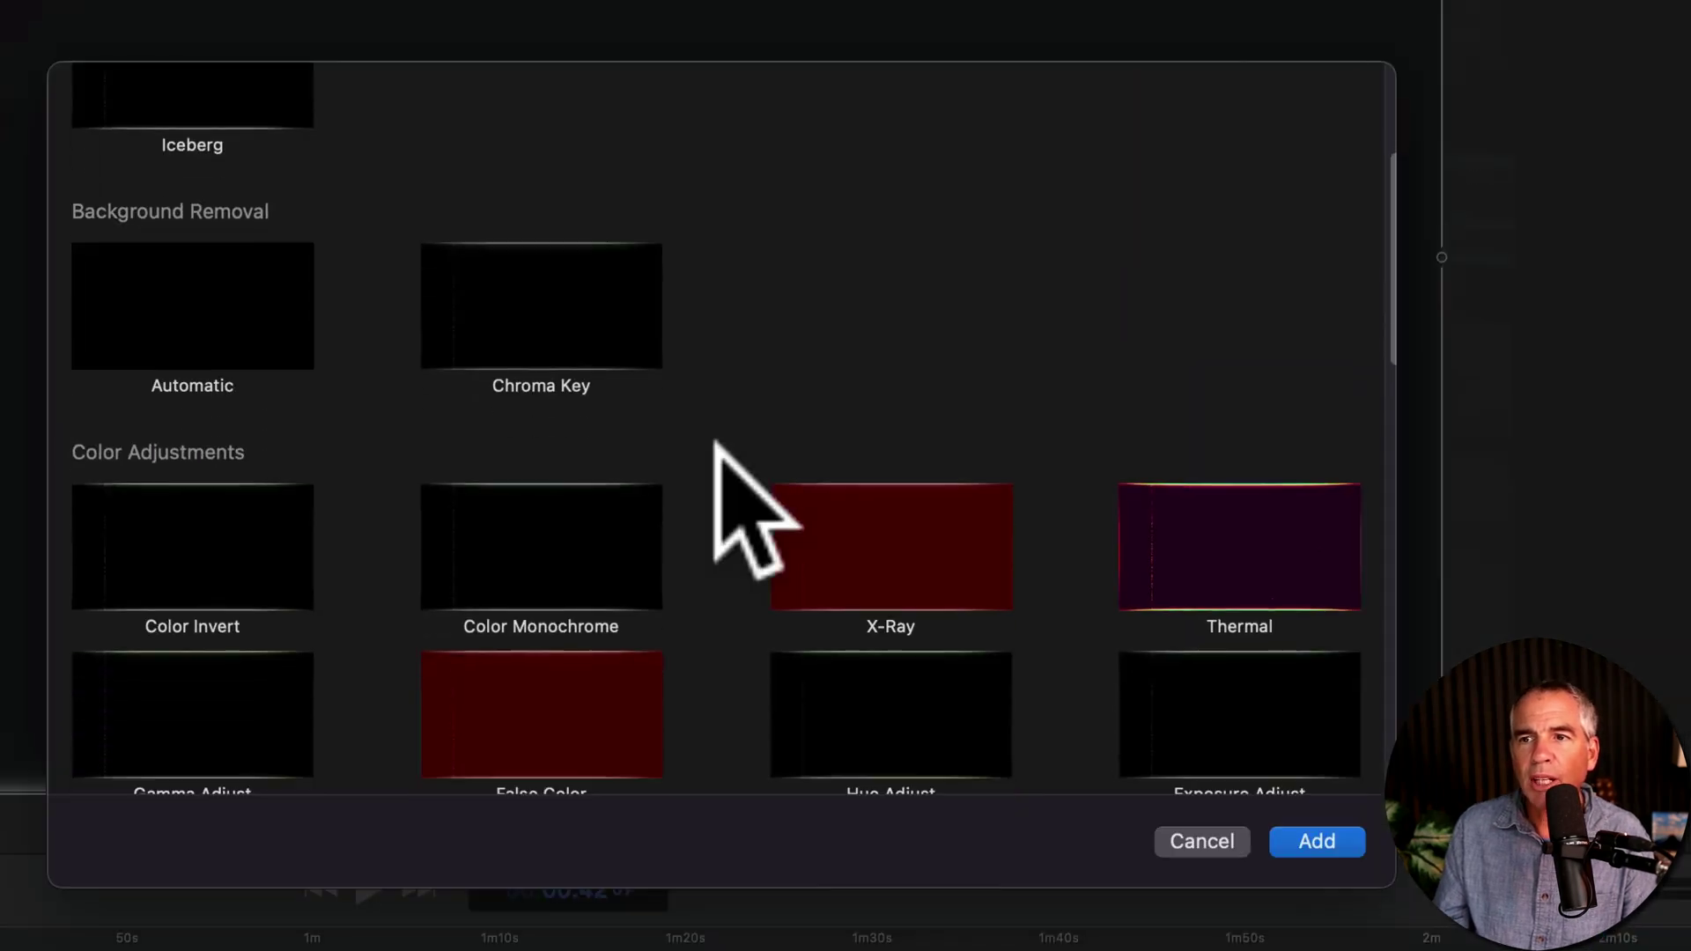
{"action": "scroll", "coordinate": [720, 456], "scroll_direction": "down", "scroll_amount": 5}
{"action": "scroll", "coordinate": [719, 455], "scroll_direction": "down", "scroll_amount": 3}
{"action": "scroll", "coordinate": [736, 489], "scroll_direction": "down", "scroll_amount": 3}
{"action": "scroll", "coordinate": [736, 491], "scroll_direction": "down", "scroll_amount": 3}
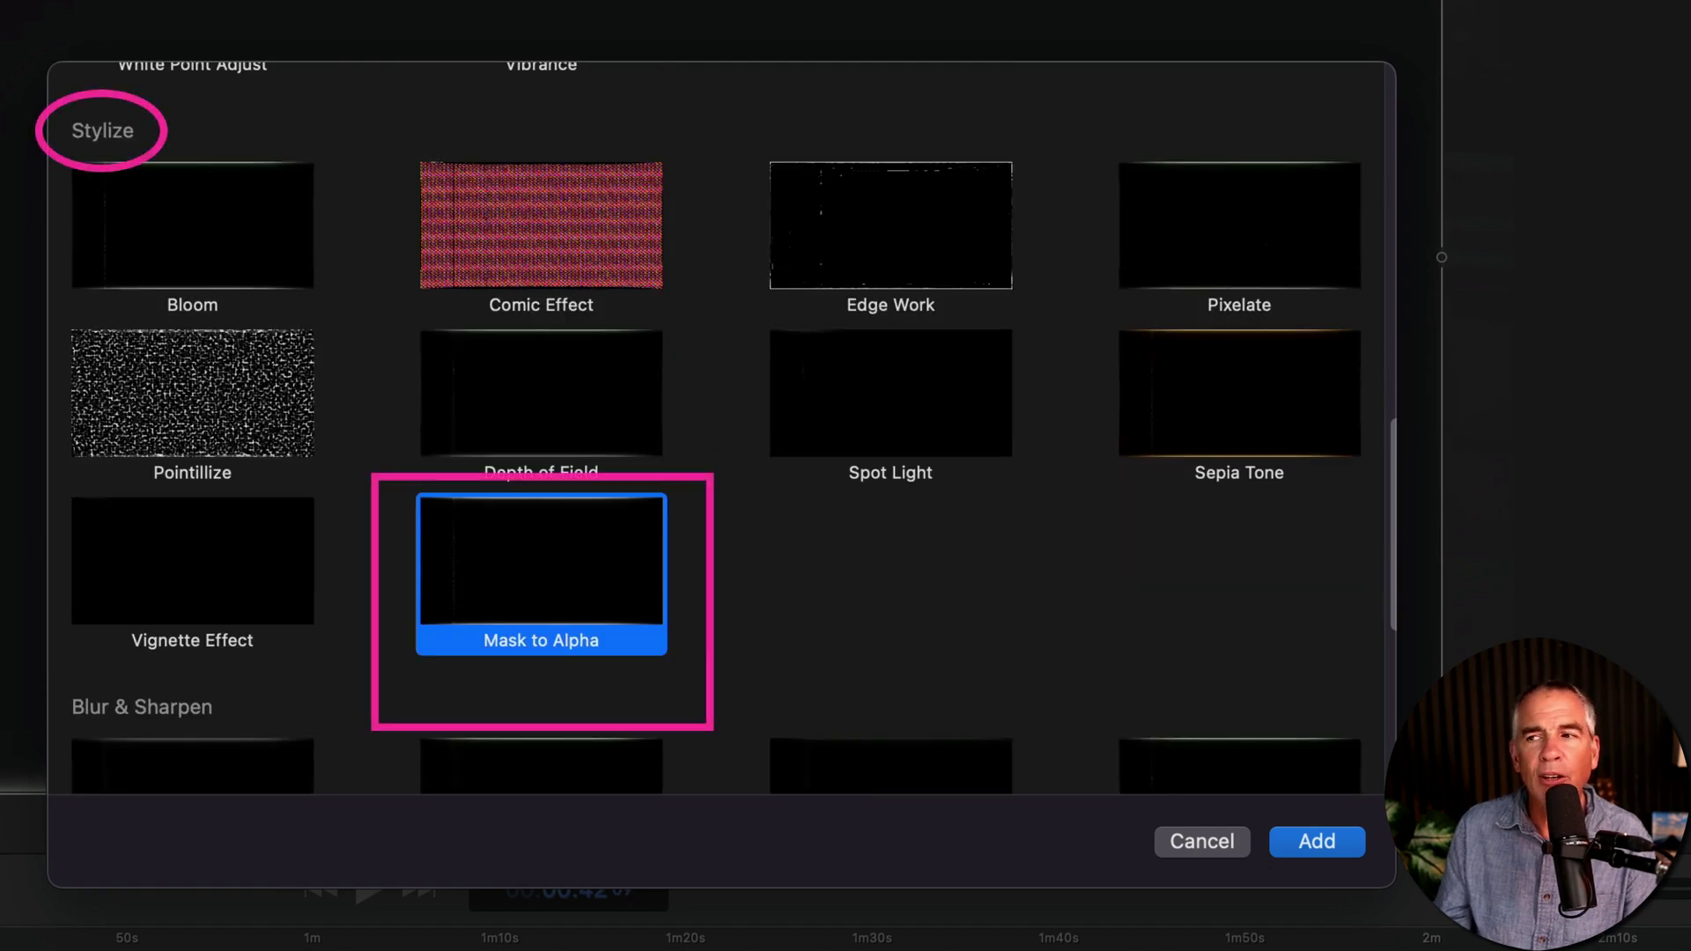
{"action": "left_click", "coordinate": [1314, 843]}
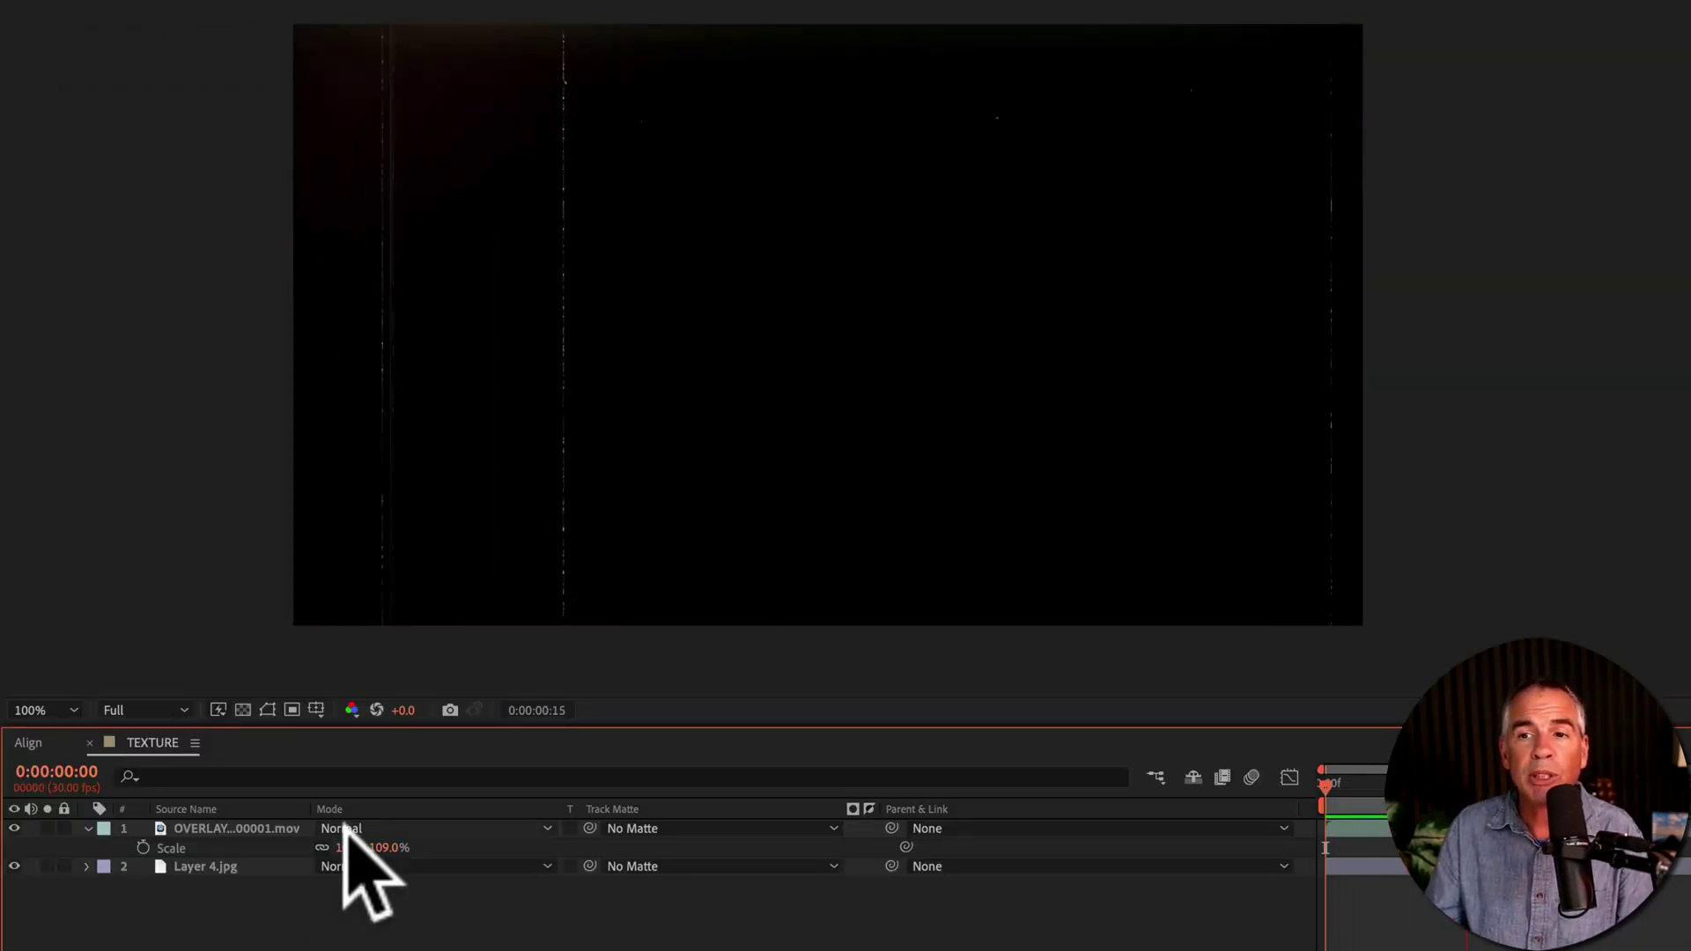
- Set the overlay layer's blending mode to Screen so it blends with the photo
{"action": "left_click", "coordinate": [340, 827]}
{"action": "left_click", "coordinate": [390, 439]}
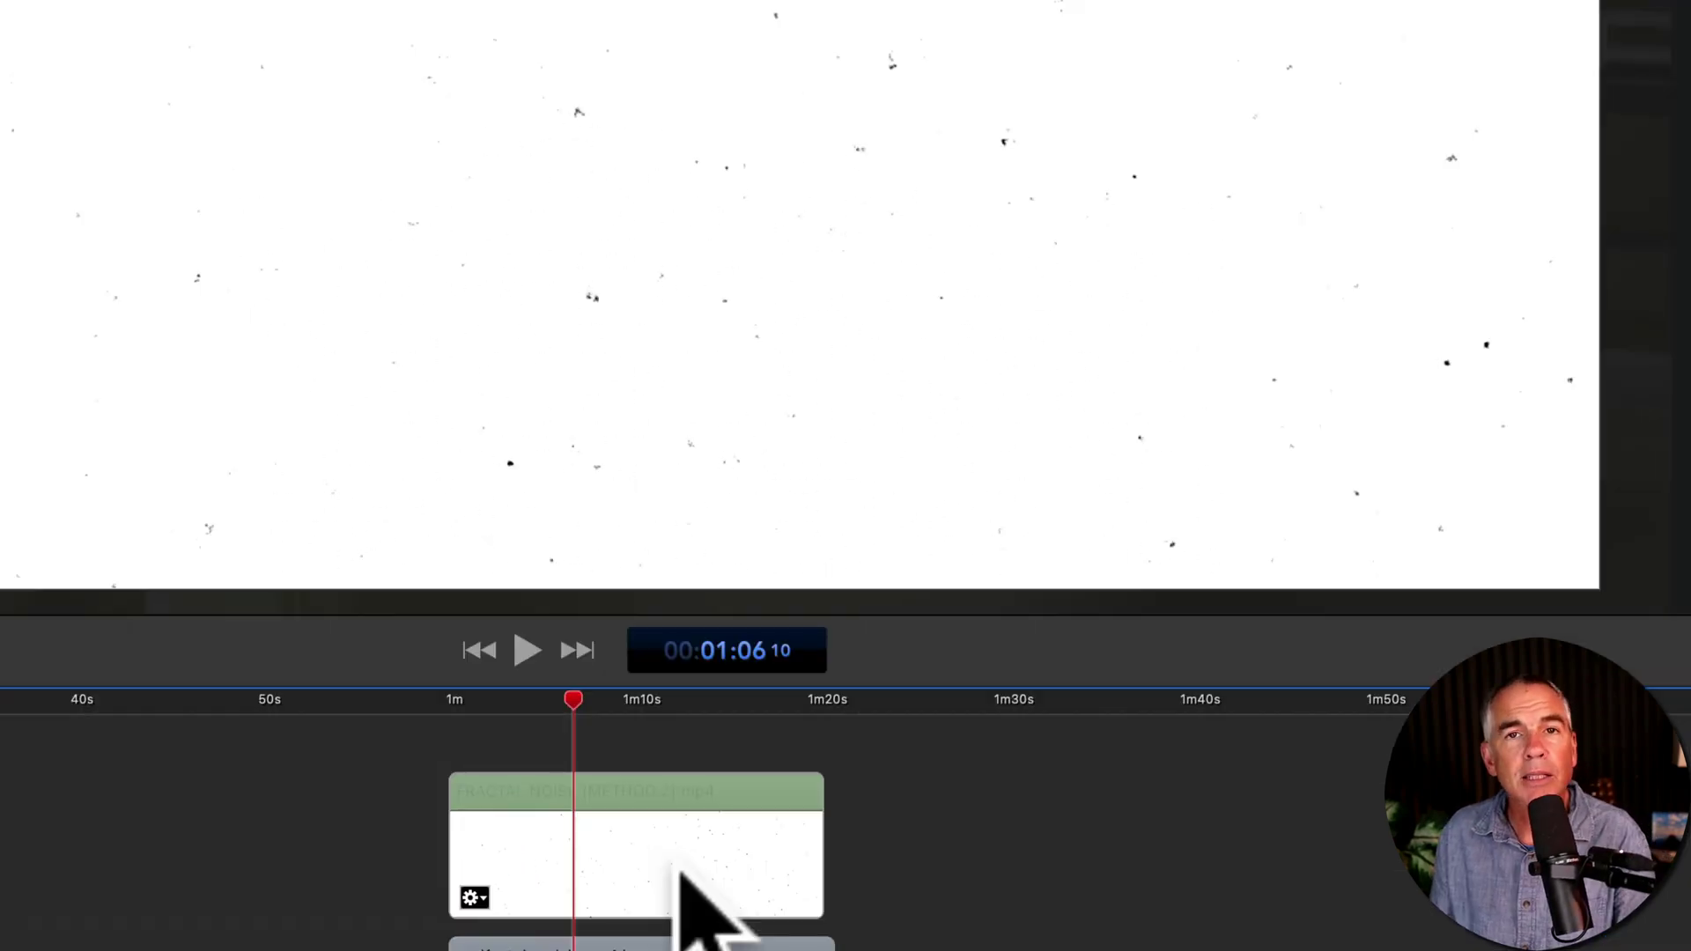
- Apply the Mask to Alpha effect from Stylize to the selected white speck clip
{"action": "left_click", "coordinate": [670, 872]}
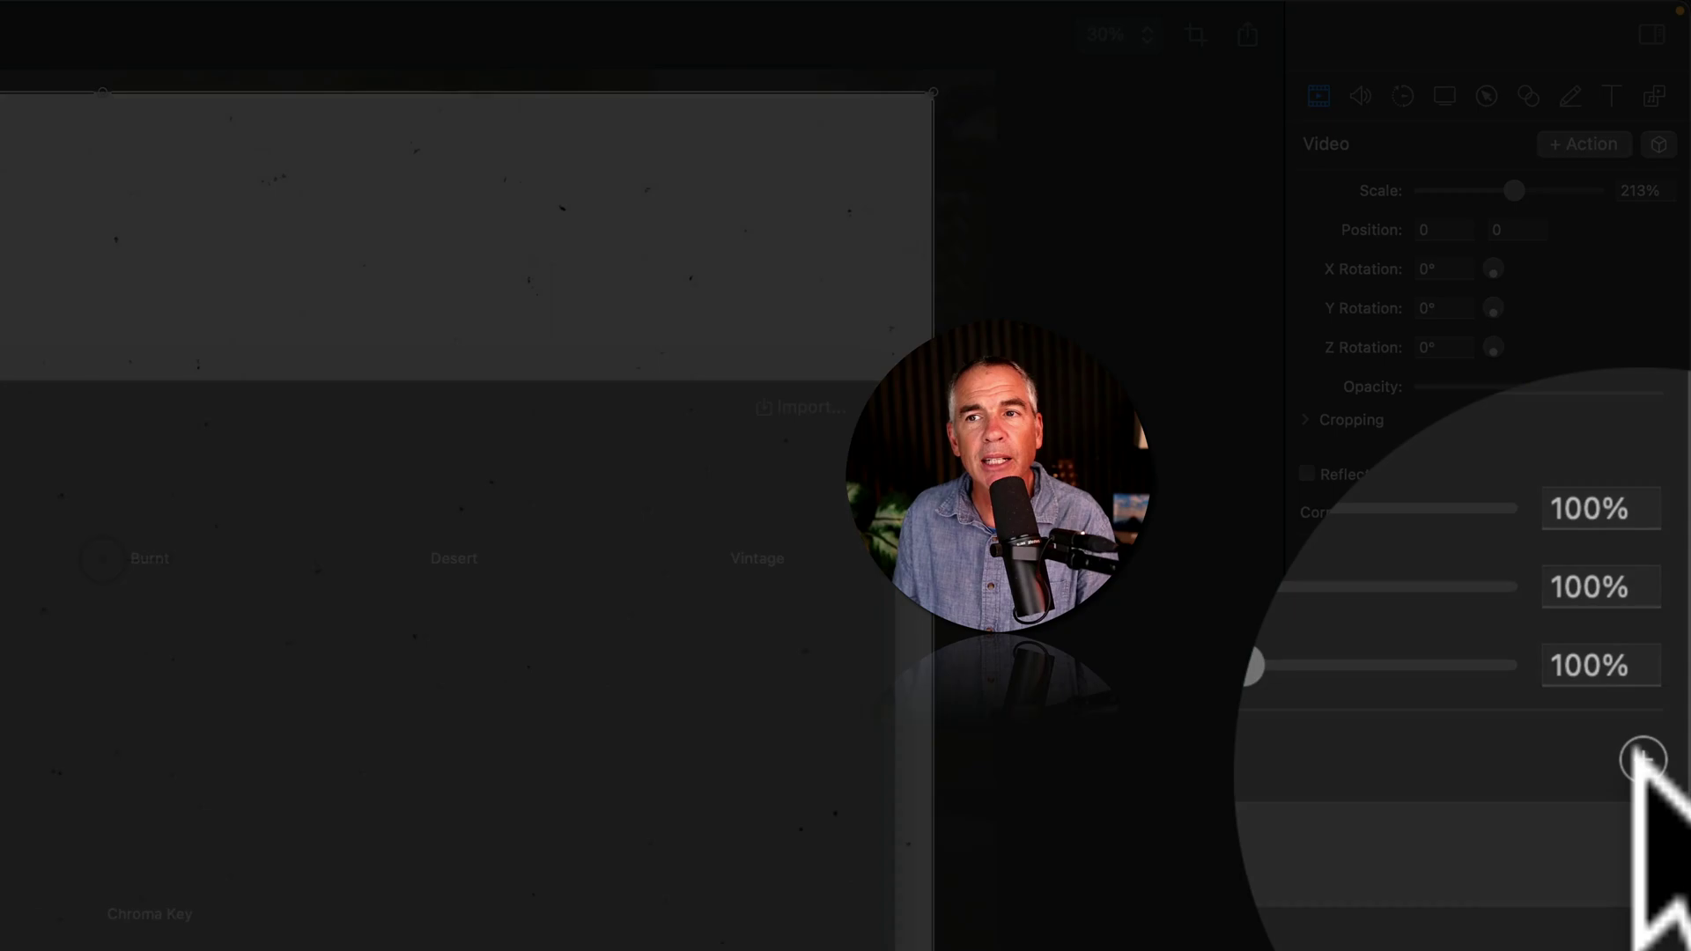
{"action": "left_click", "coordinate": [1644, 760]}
{"action": "scroll", "coordinate": [740, 291], "scroll_direction": "down", "scroll_amount": 5}
{"action": "scroll", "coordinate": [740, 290], "scroll_direction": "down", "scroll_amount": 5}
{"action": "scroll", "coordinate": [773, 298], "scroll_direction": "down", "scroll_amount": 5}
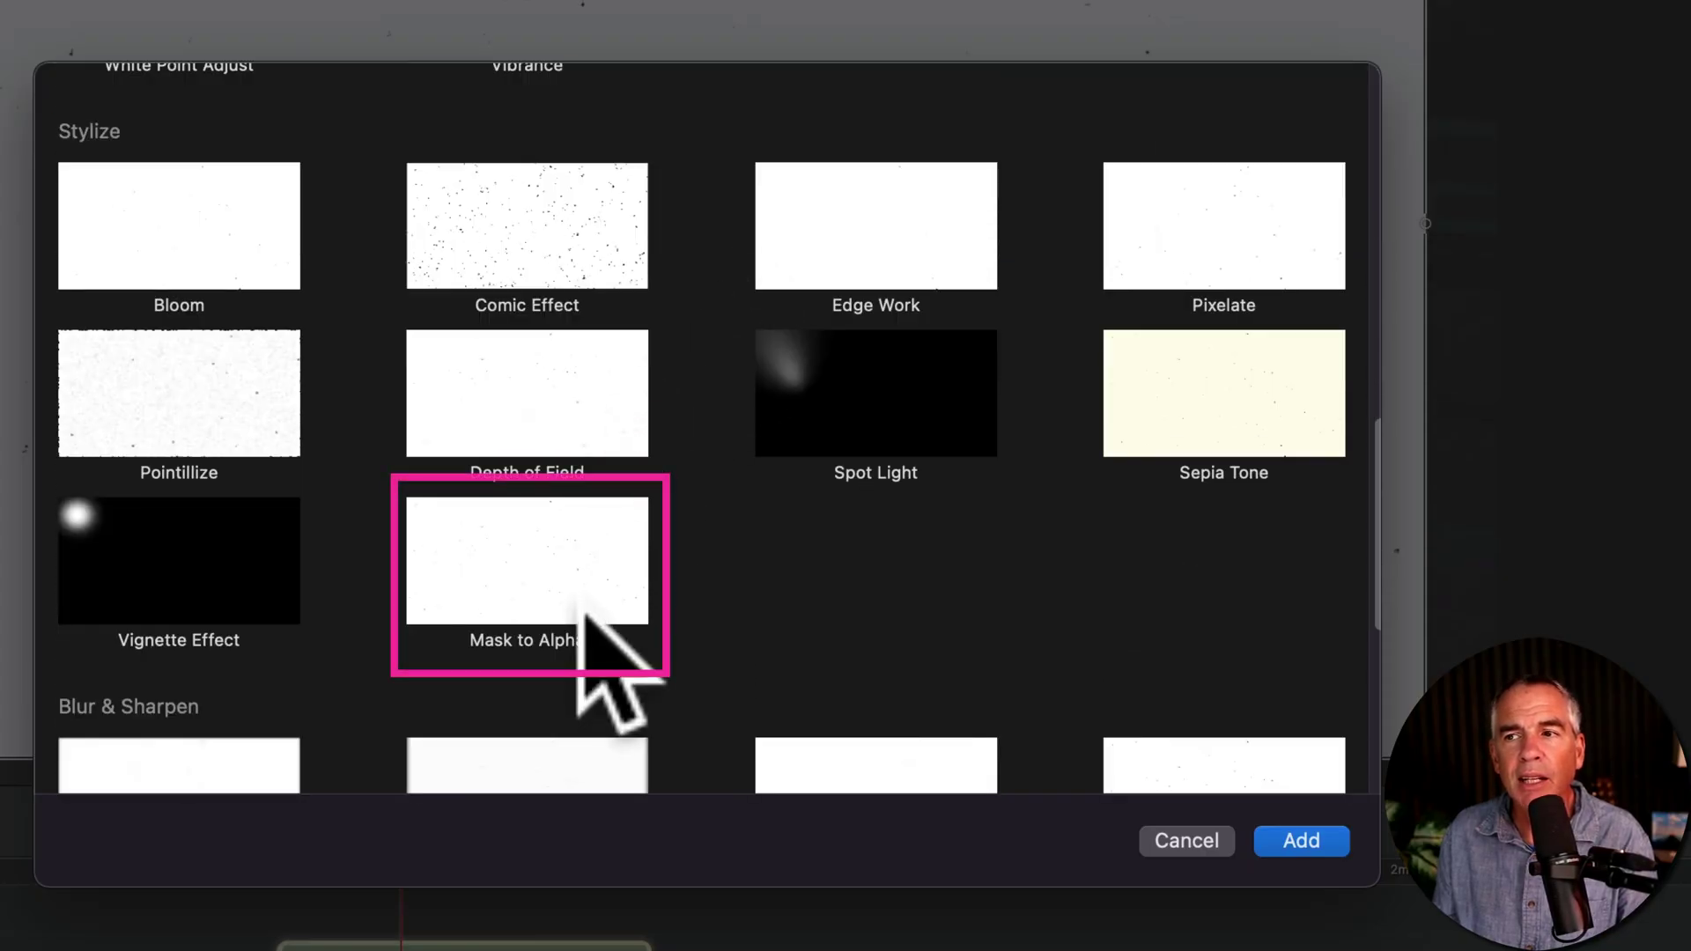
{"action": "left_click", "coordinate": [586, 614]}
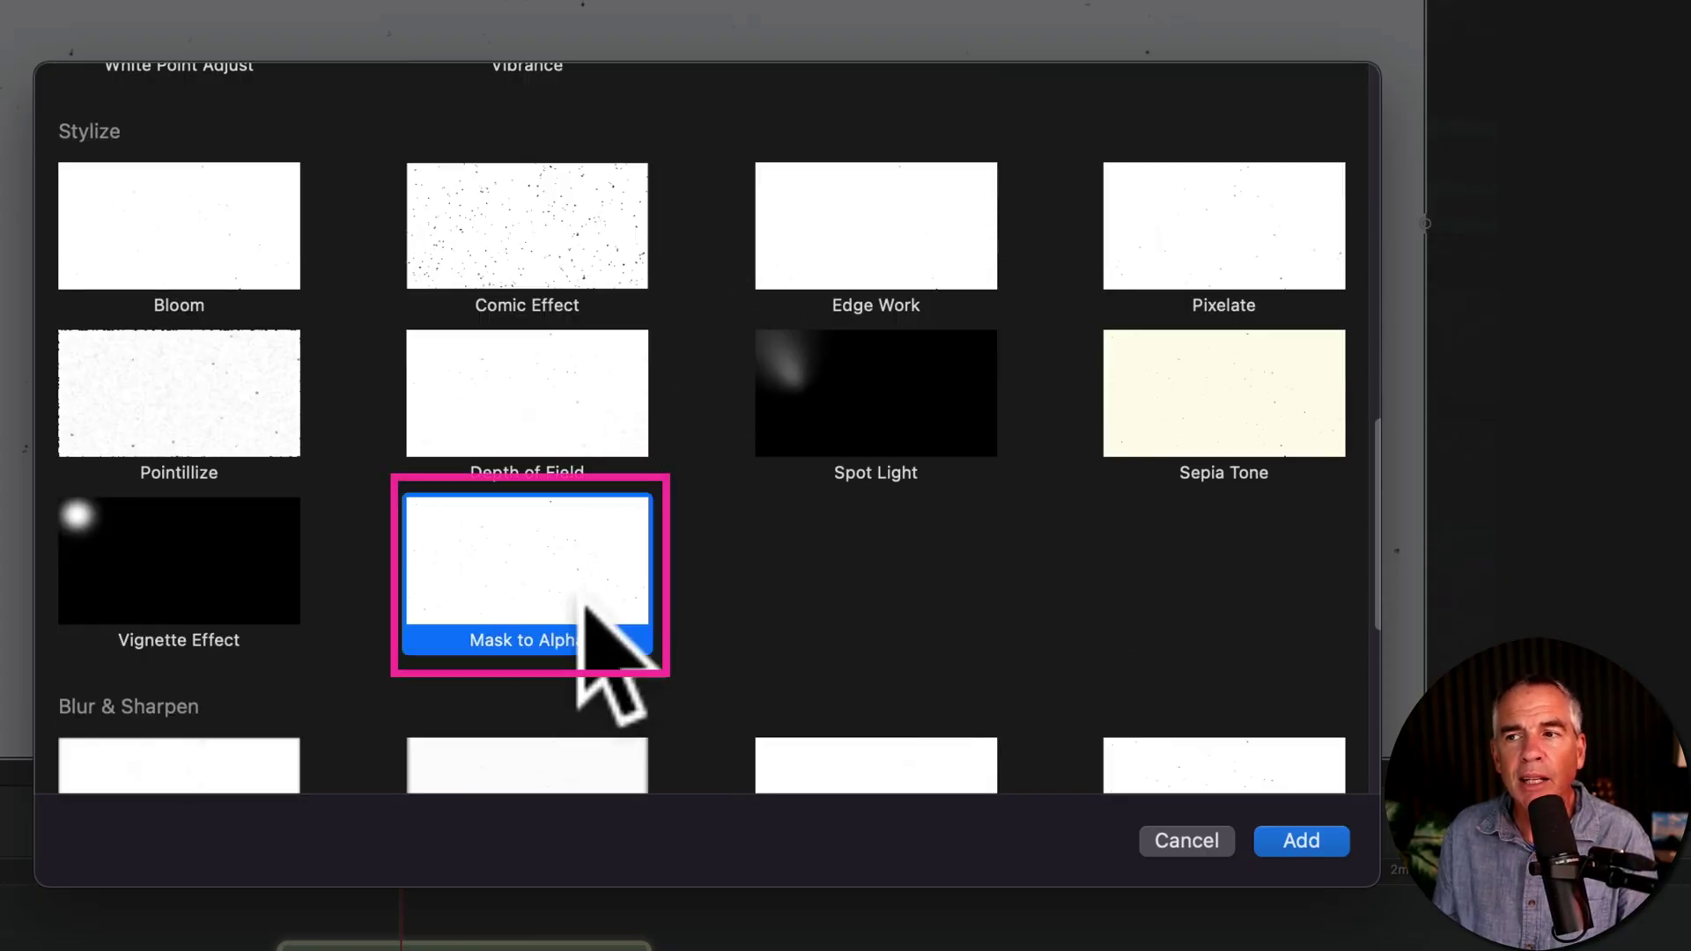
{"action": "left_click", "coordinate": [1301, 840]}
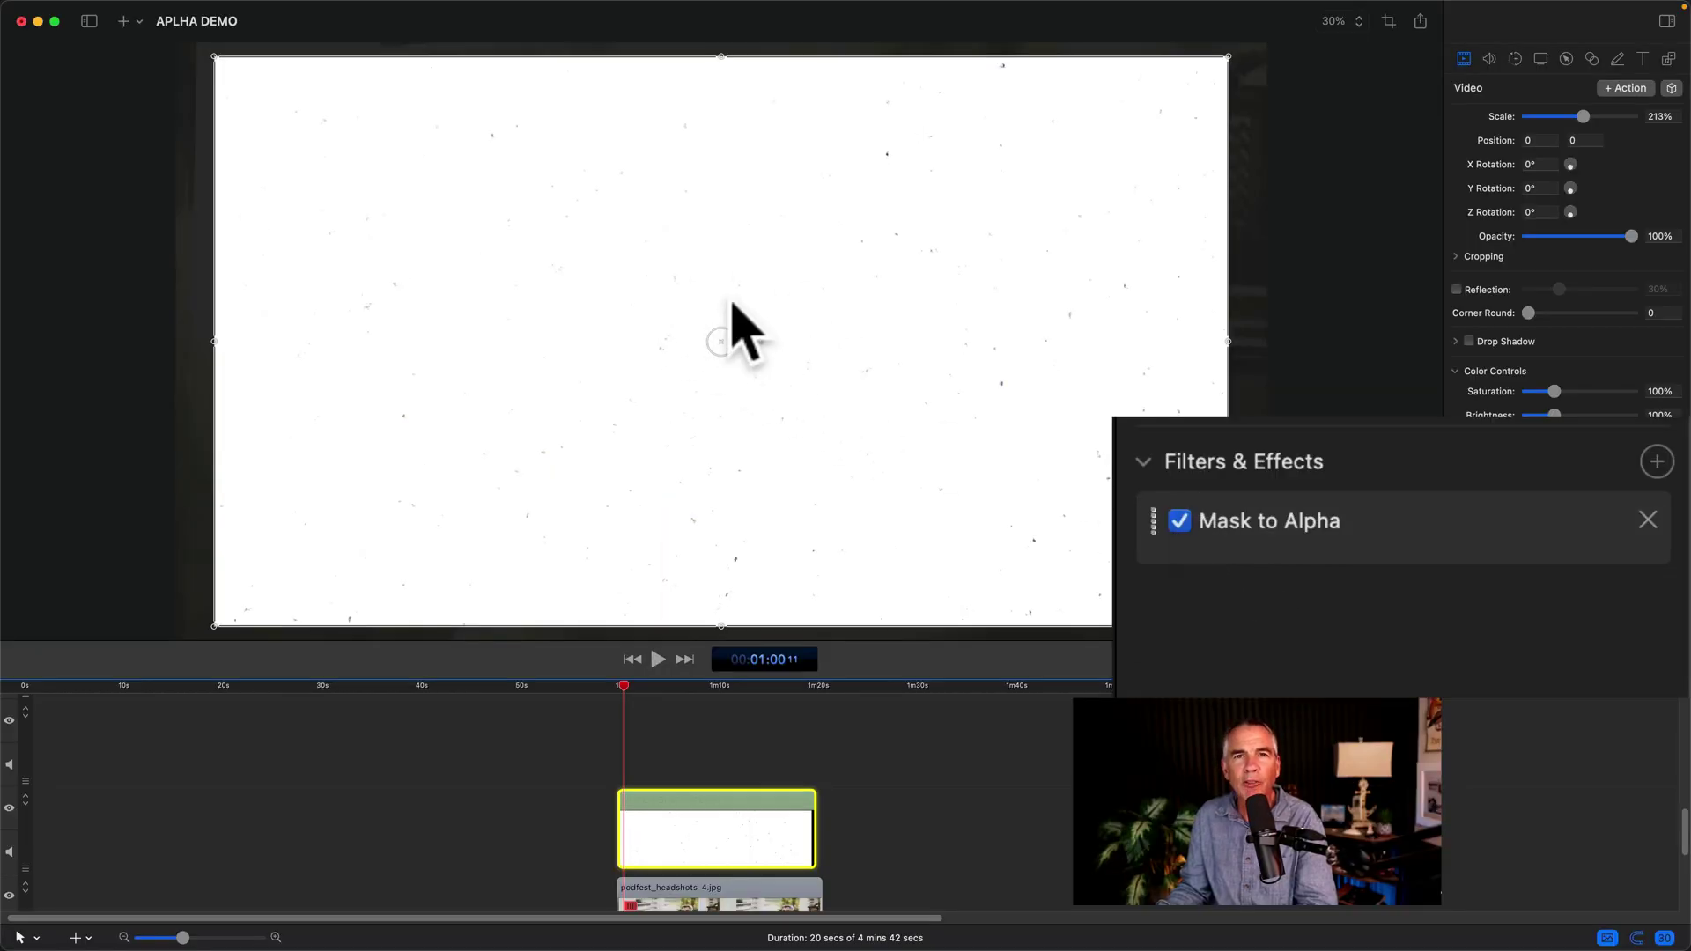
- Toggle Mask to Alpha on and off to compare the speck clip with and without it
{"action": "left_click", "coordinate": [1178, 521]}
{"action": "left_click", "coordinate": [1178, 520]}
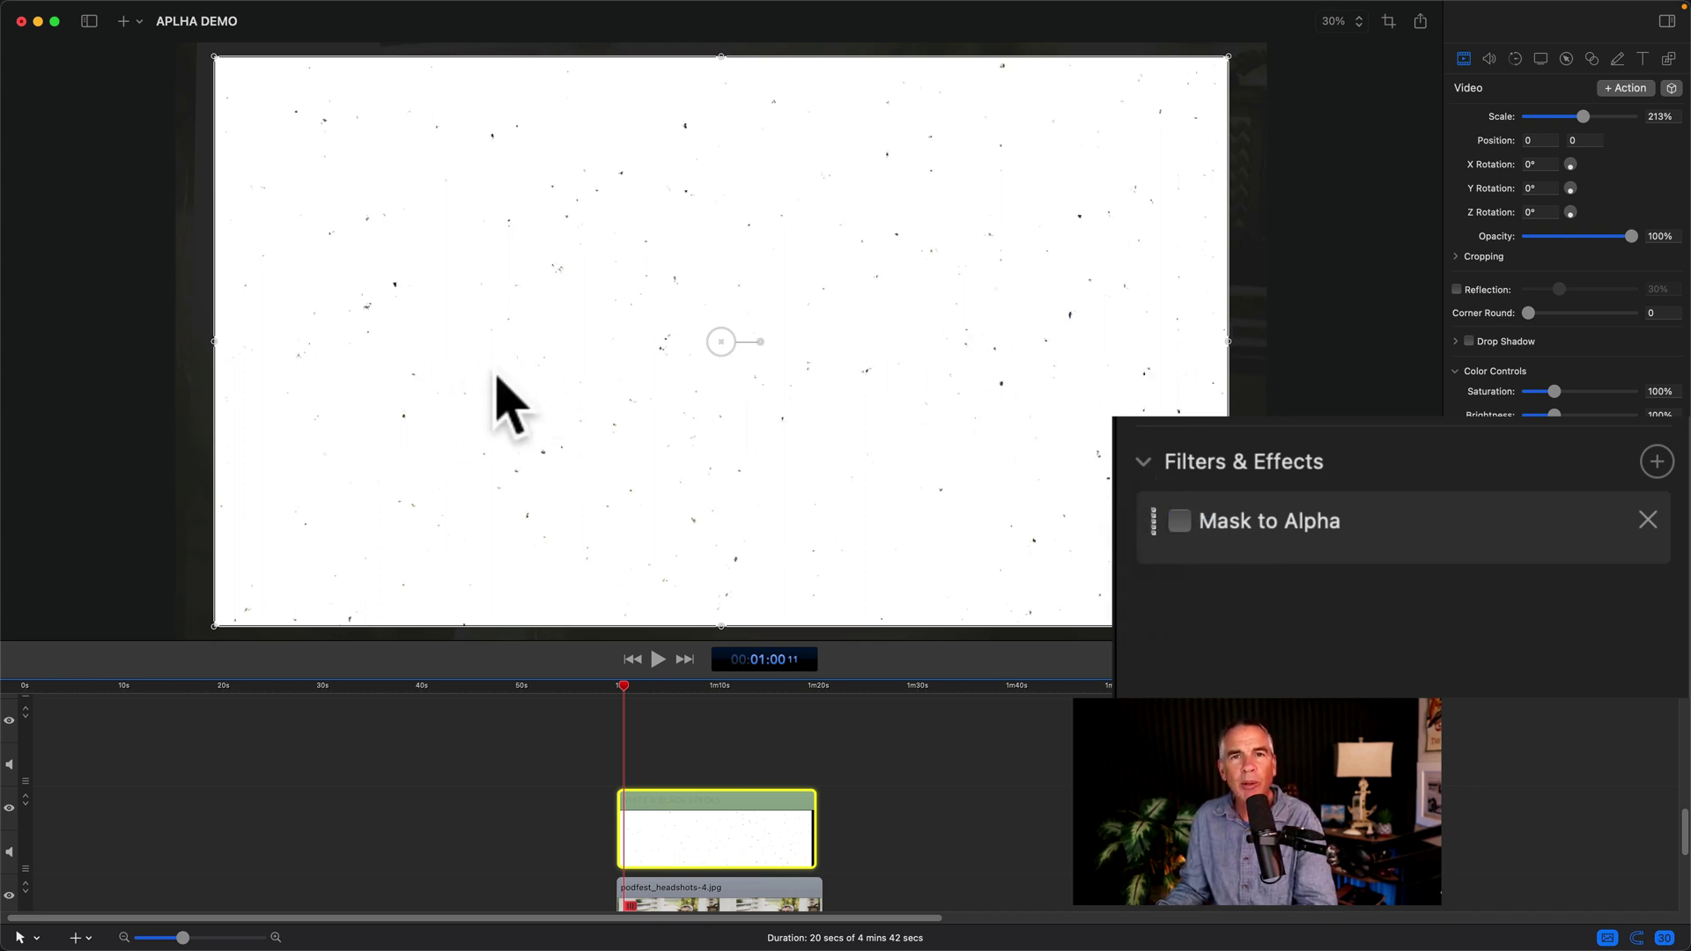
- Add Color Invert to the speck clip and move it above Mask to Alpha
{"action": "left_click", "coordinate": [1179, 521]}
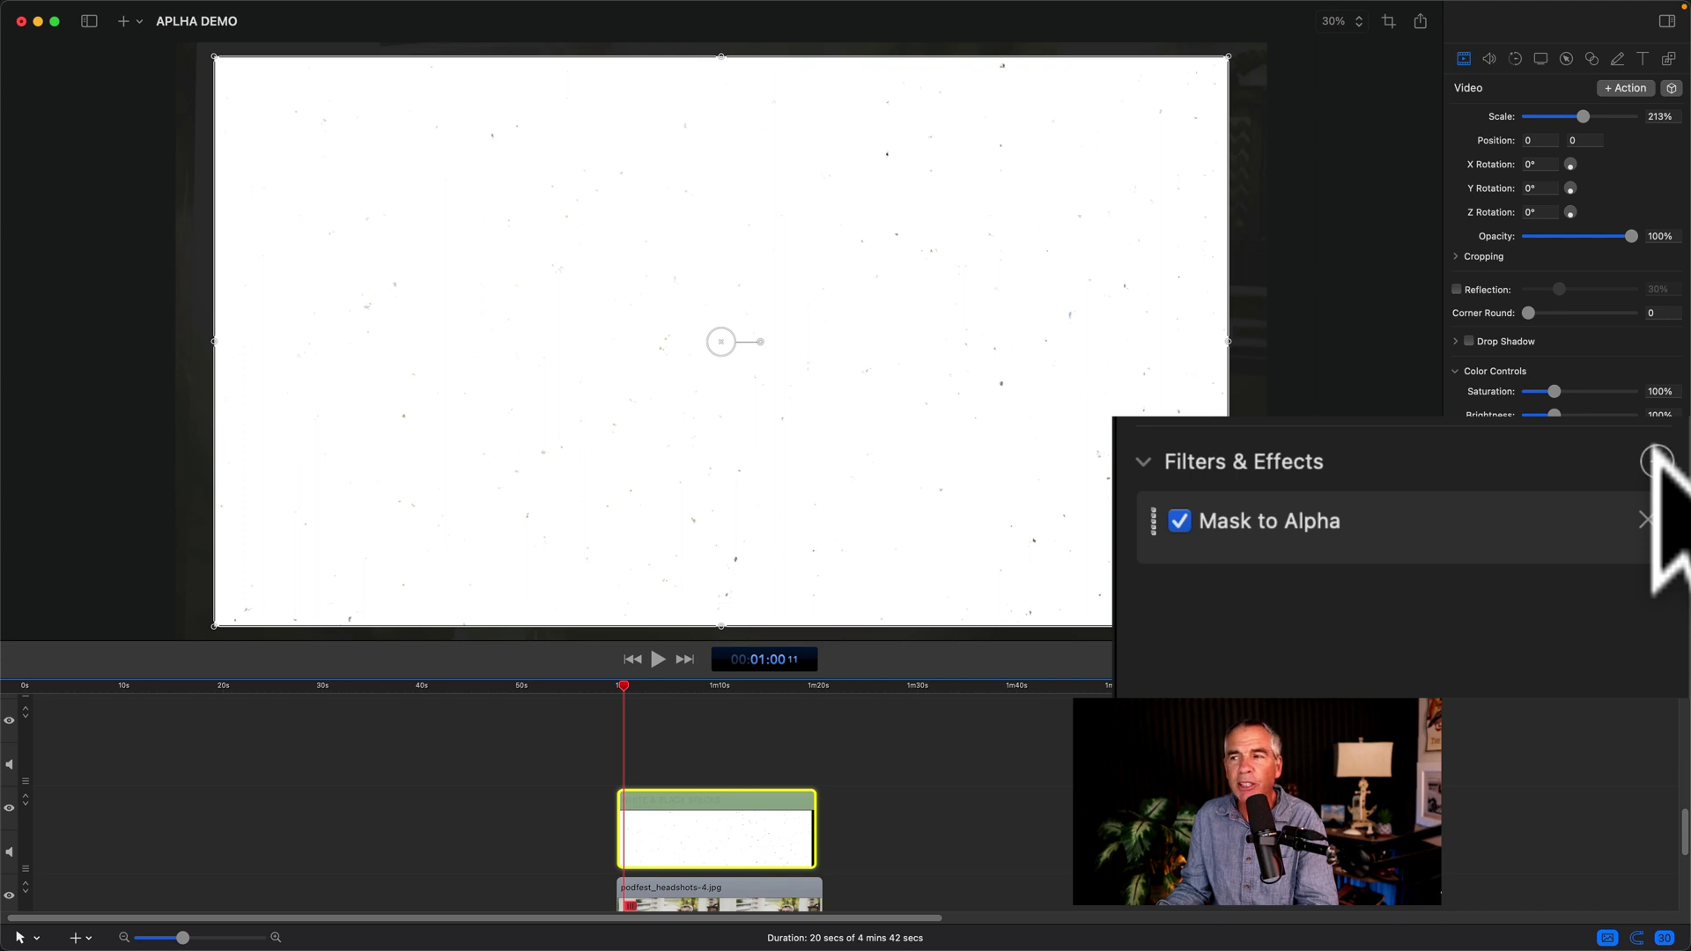
{"action": "left_click", "coordinate": [1656, 462]}
{"action": "scroll", "coordinate": [925, 502], "scroll_direction": "down", "scroll_amount": 3}
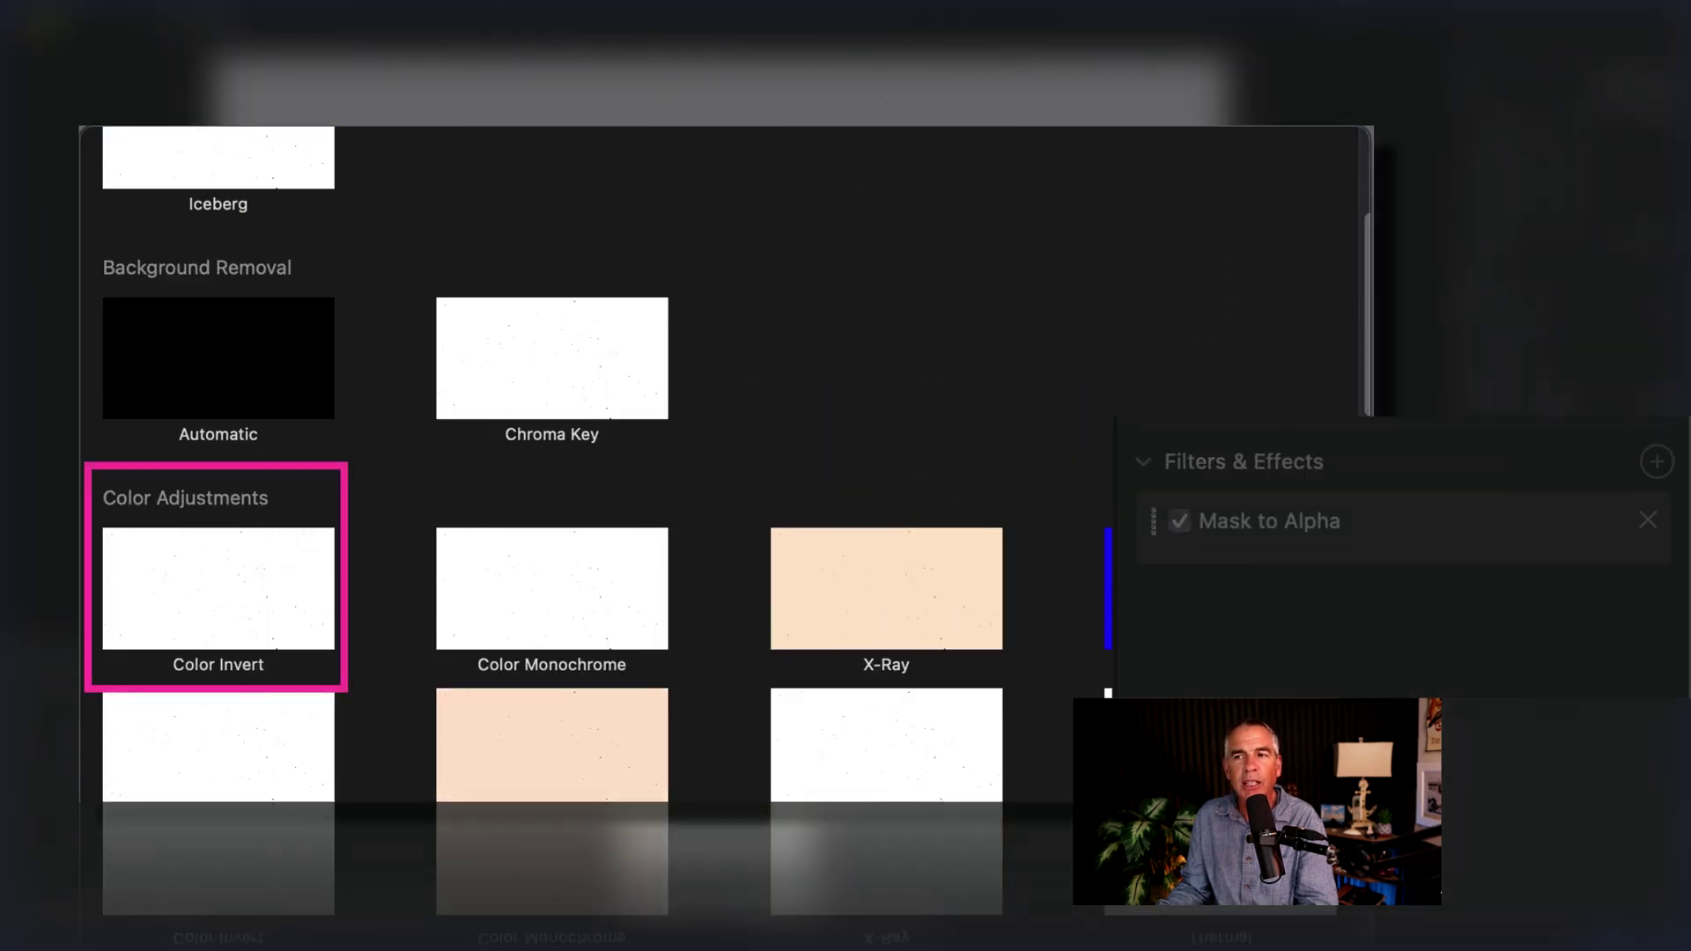
{"action": "left_click", "coordinate": [219, 589]}
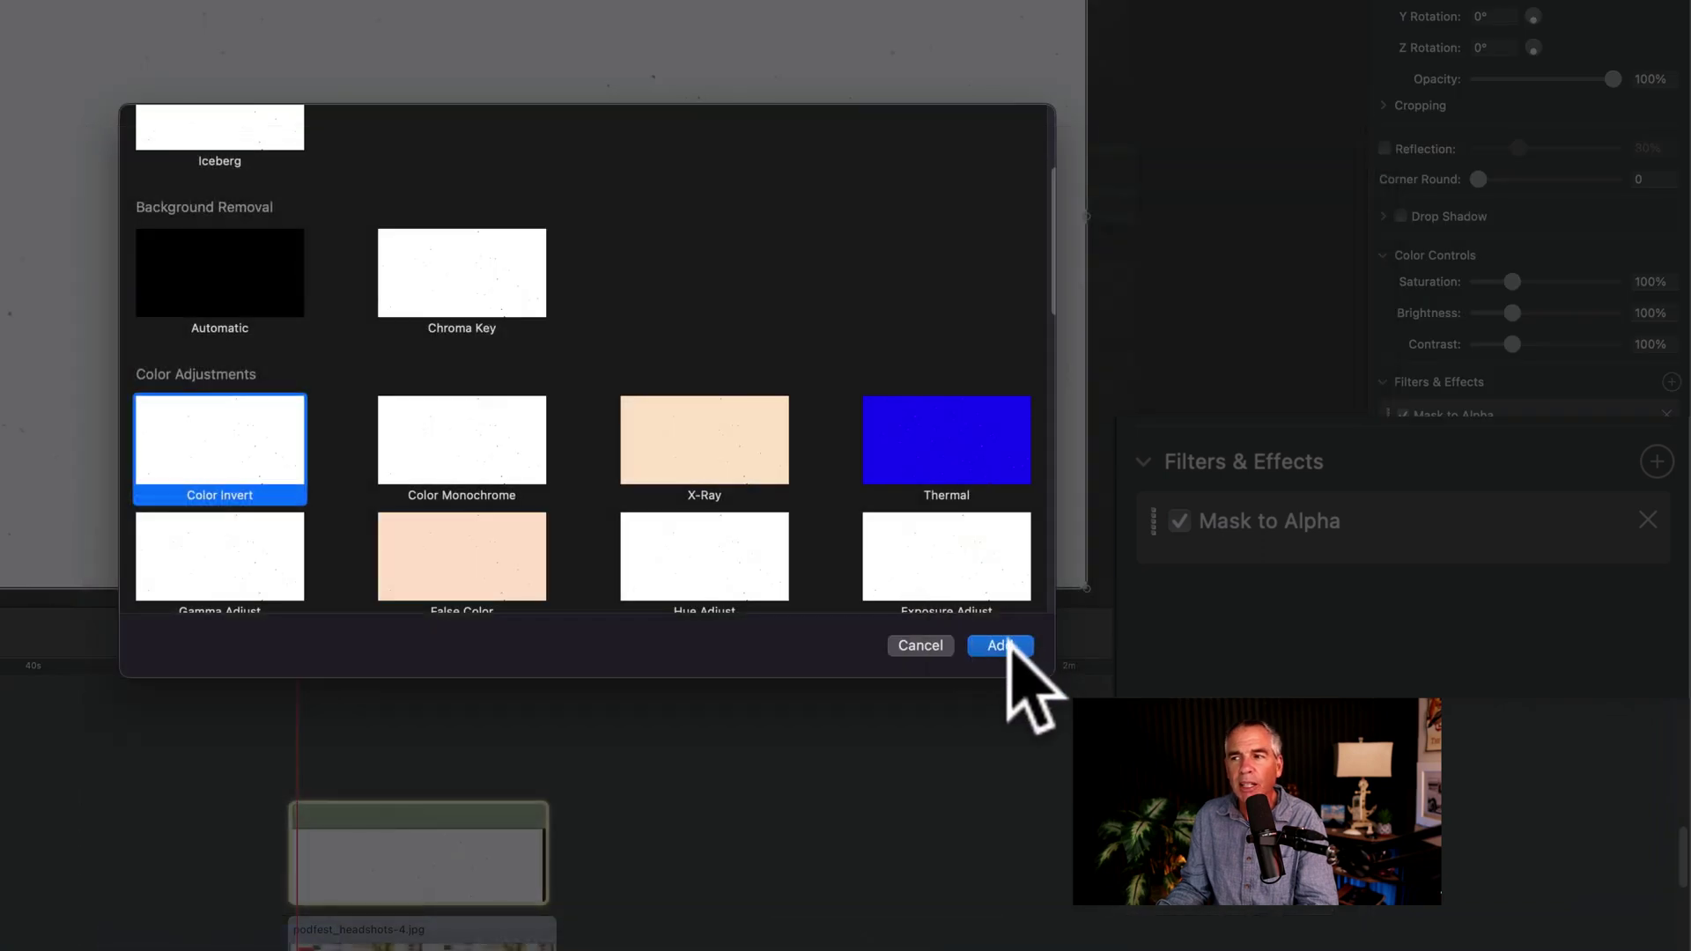
{"action": "left_click", "coordinate": [1002, 645]}
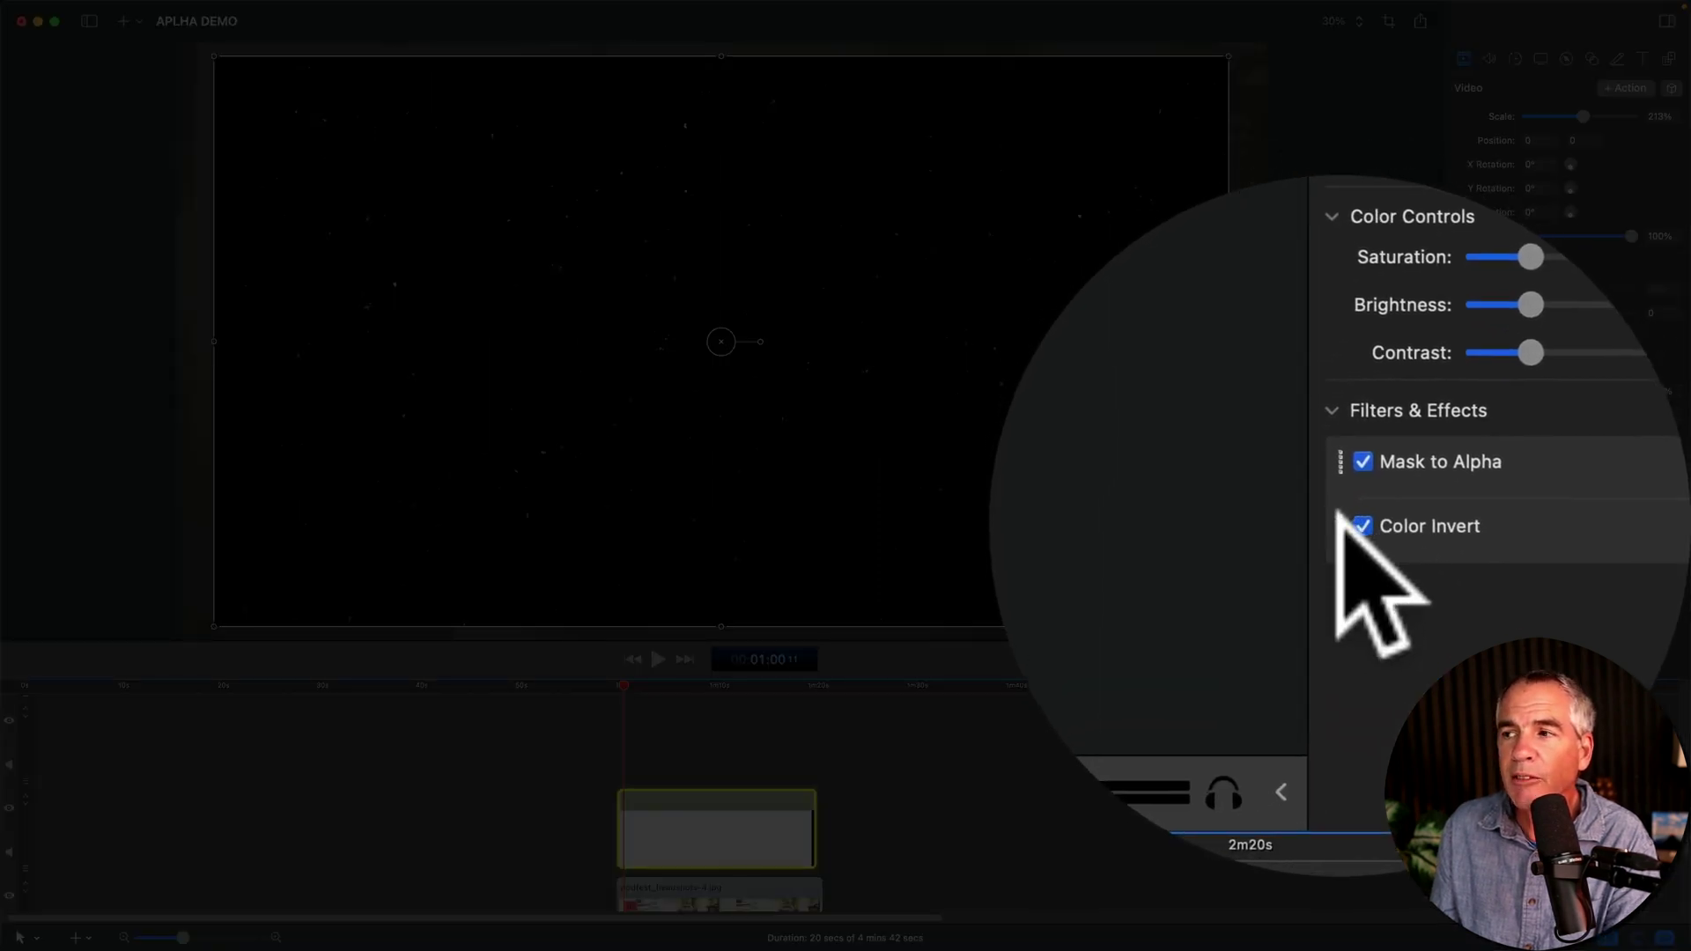
{"action": "left_click_drag", "start_coordinate": [1342, 525], "coordinate": [1342, 456]}
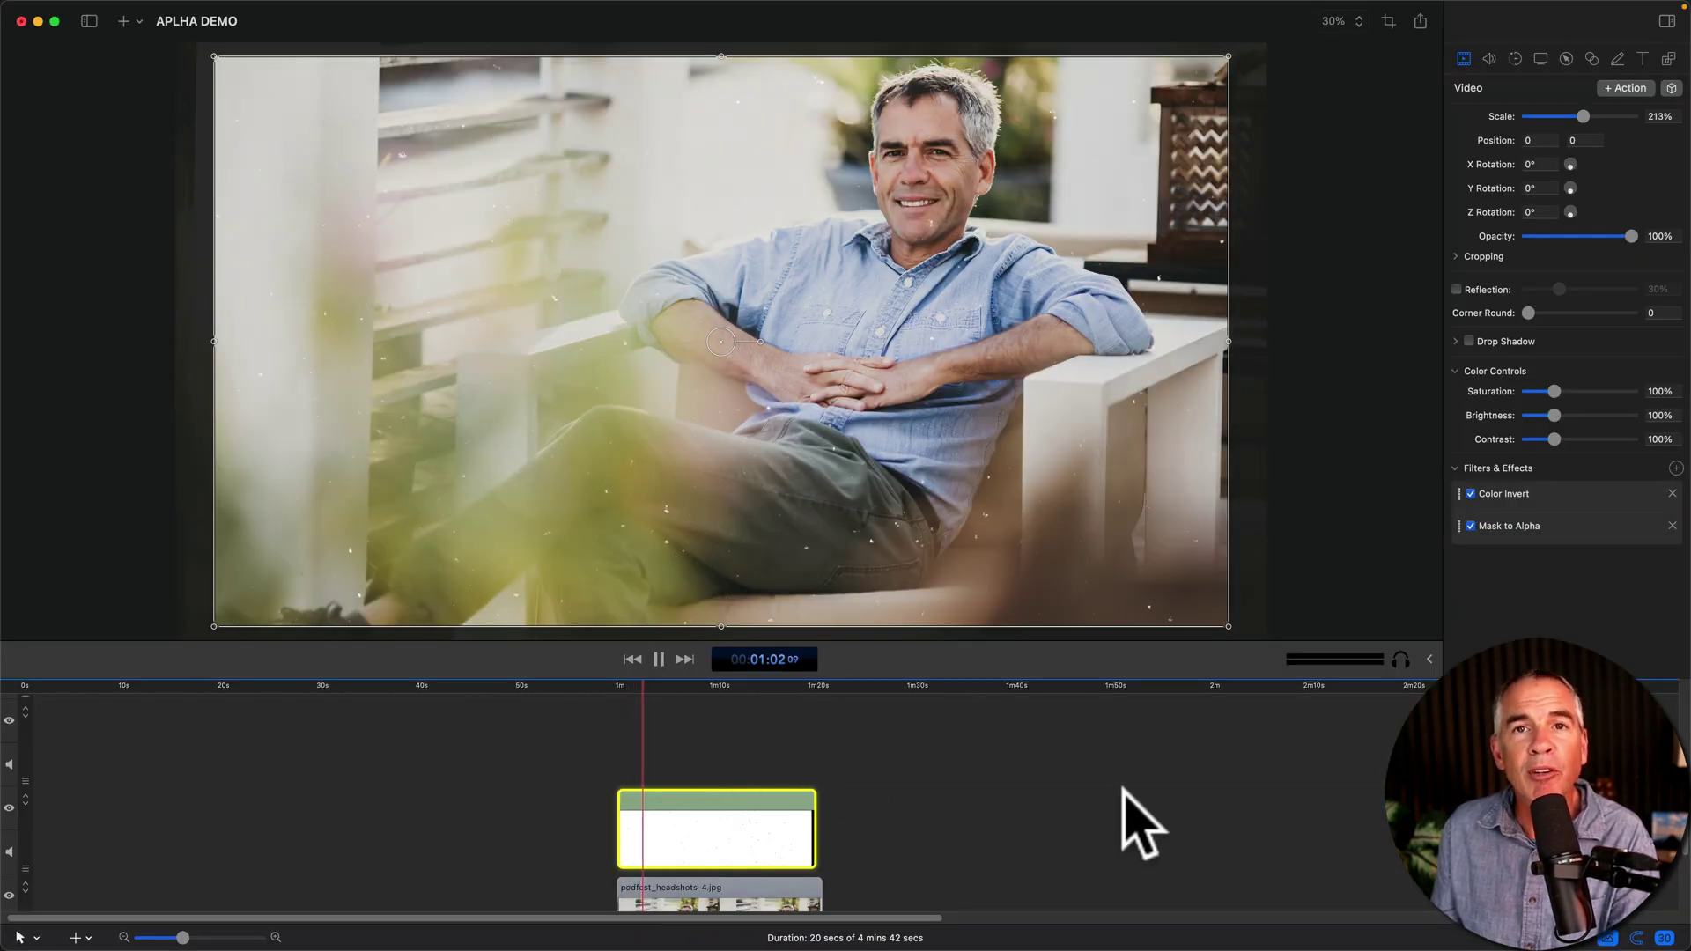
- Stop playback, compare Mask to Alpha off and on, then add False Color to the speck clip
{"action": "key", "text": "space"}
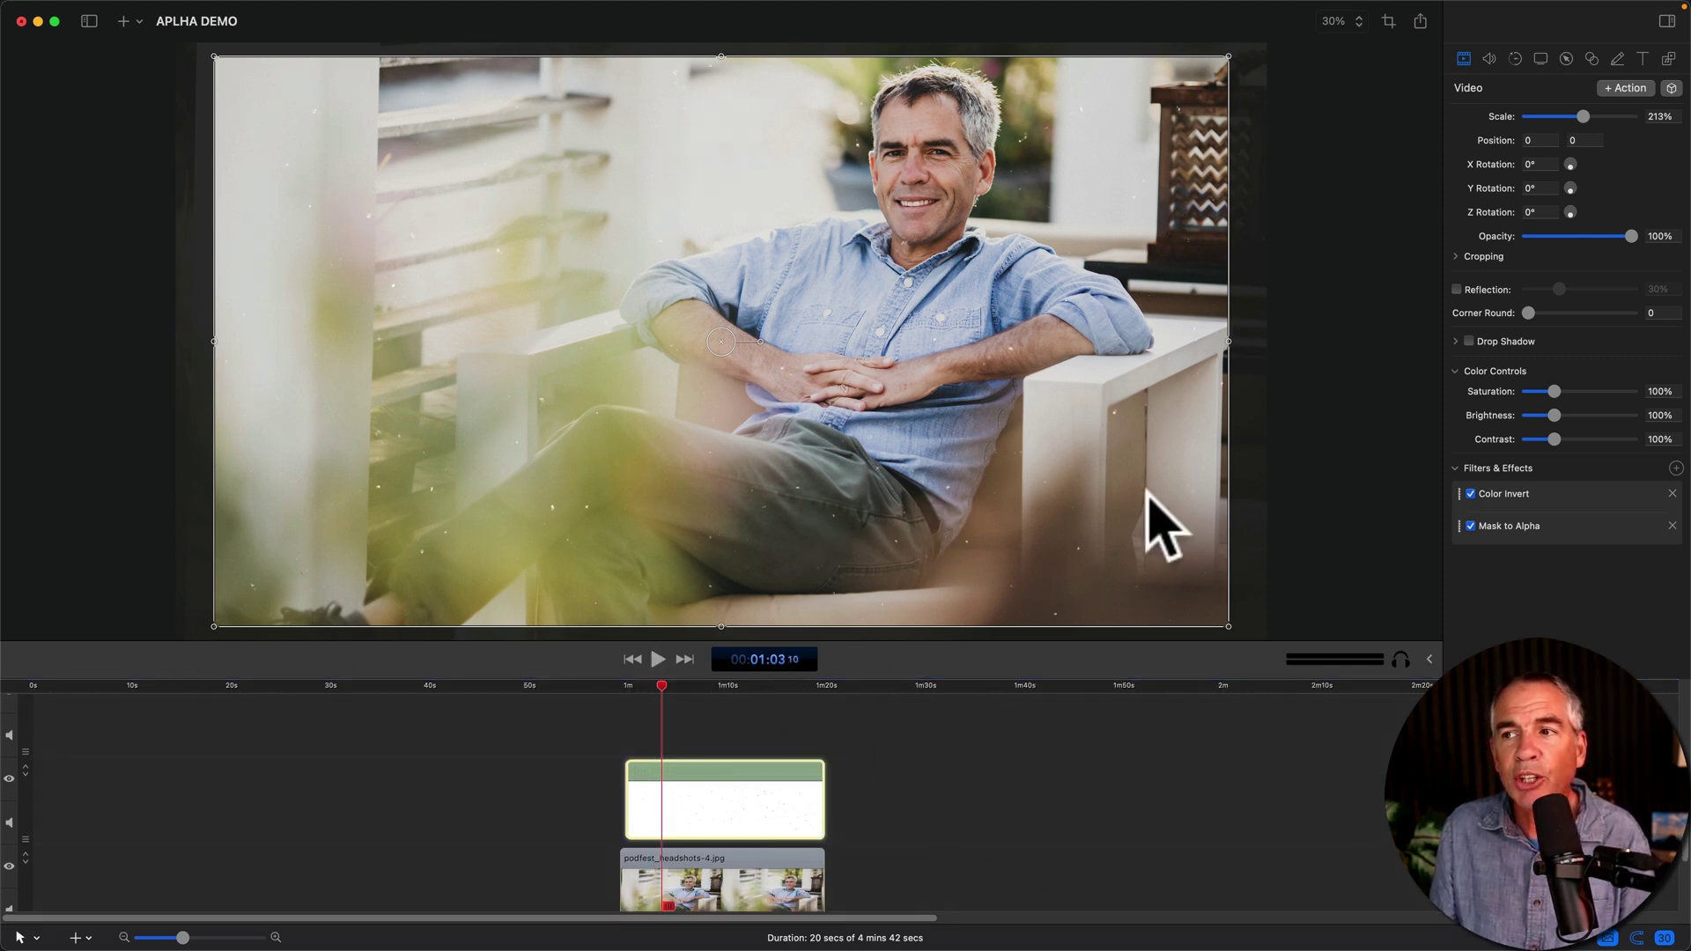
{"action": "left_click", "coordinate": [1470, 524]}
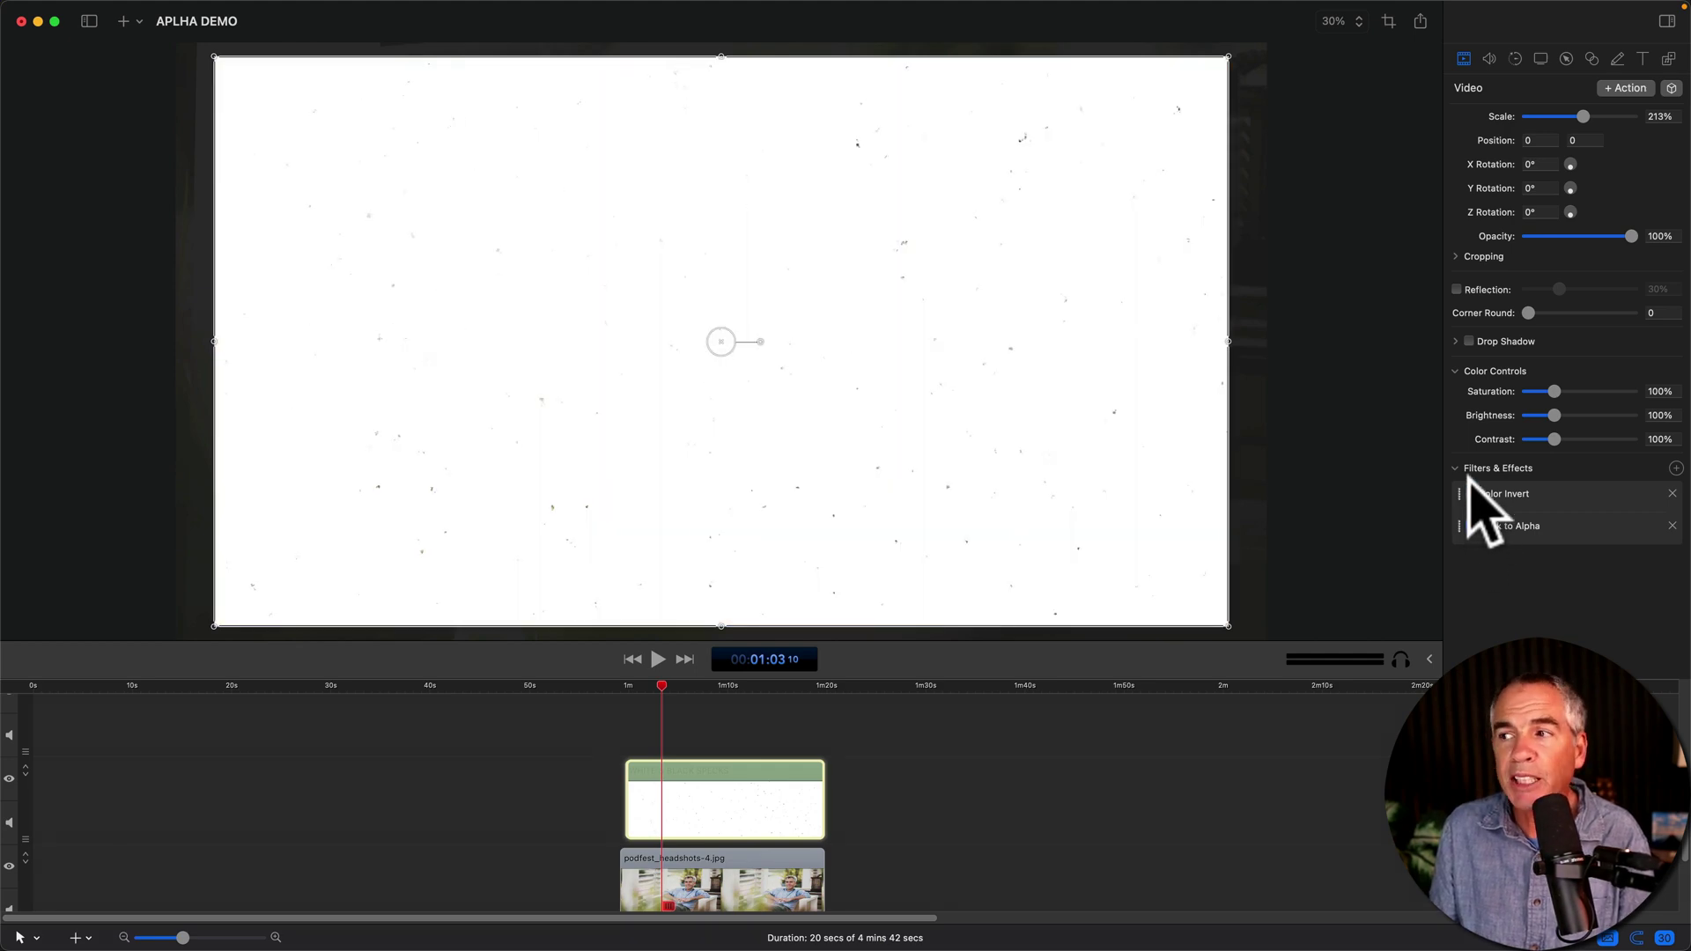
{"action": "left_click", "coordinate": [1470, 524]}
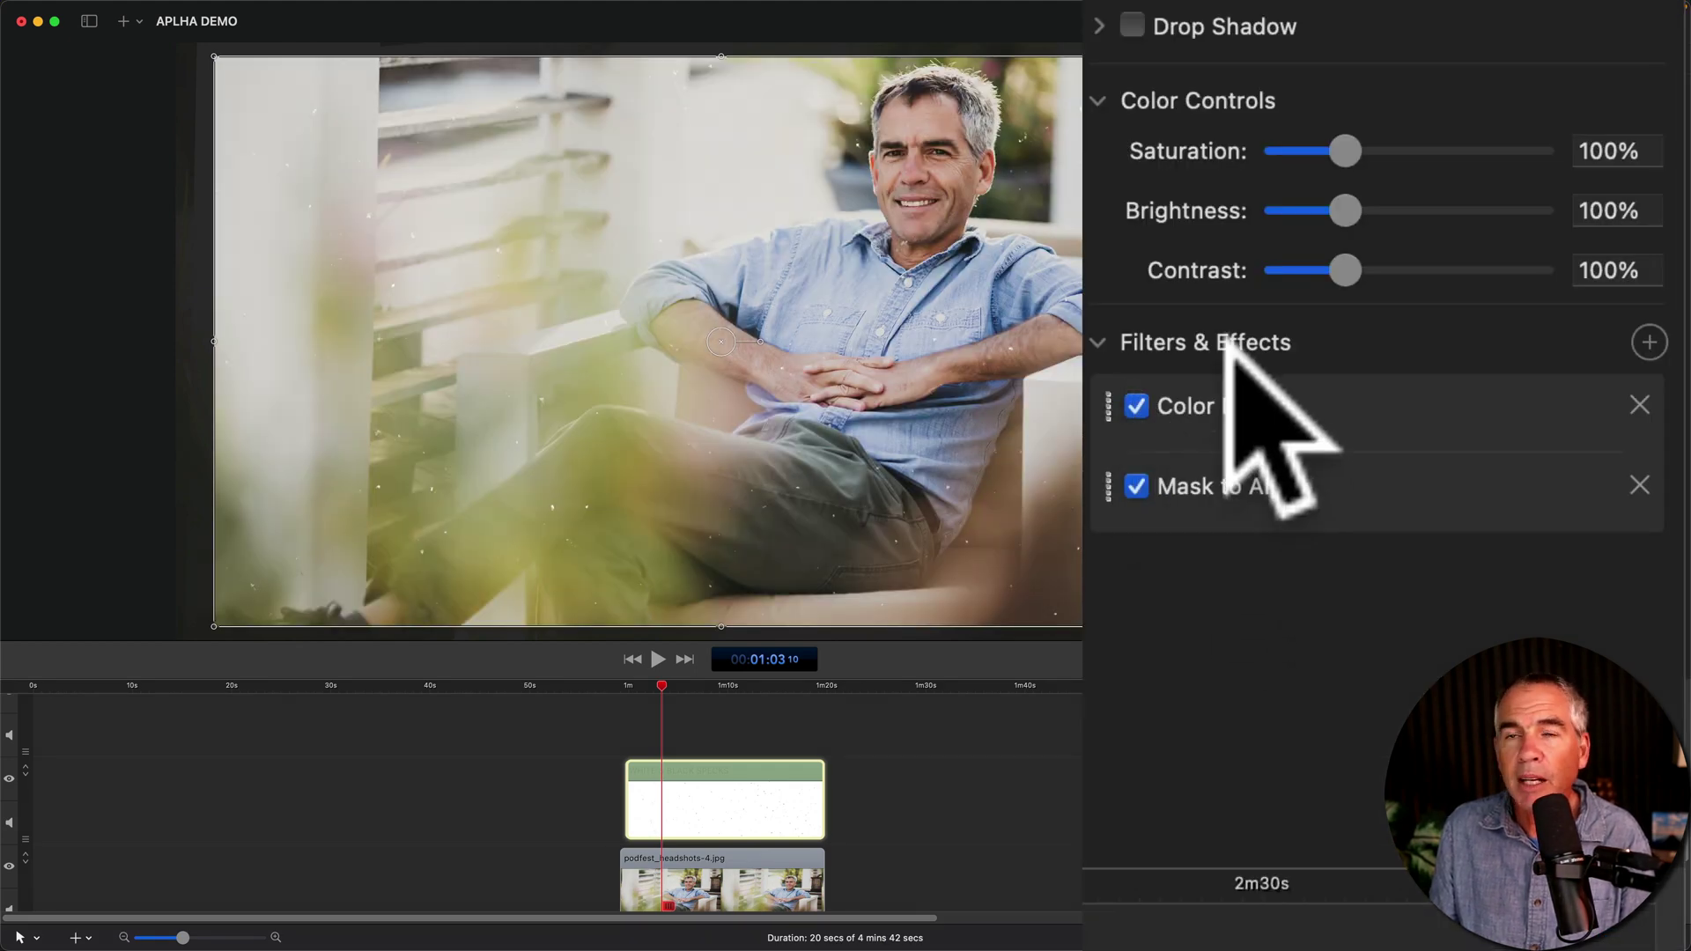
{"action": "left_click", "coordinate": [1649, 343]}
{"action": "scroll", "coordinate": [199, 502], "scroll_direction": "down", "scroll_amount": 3}
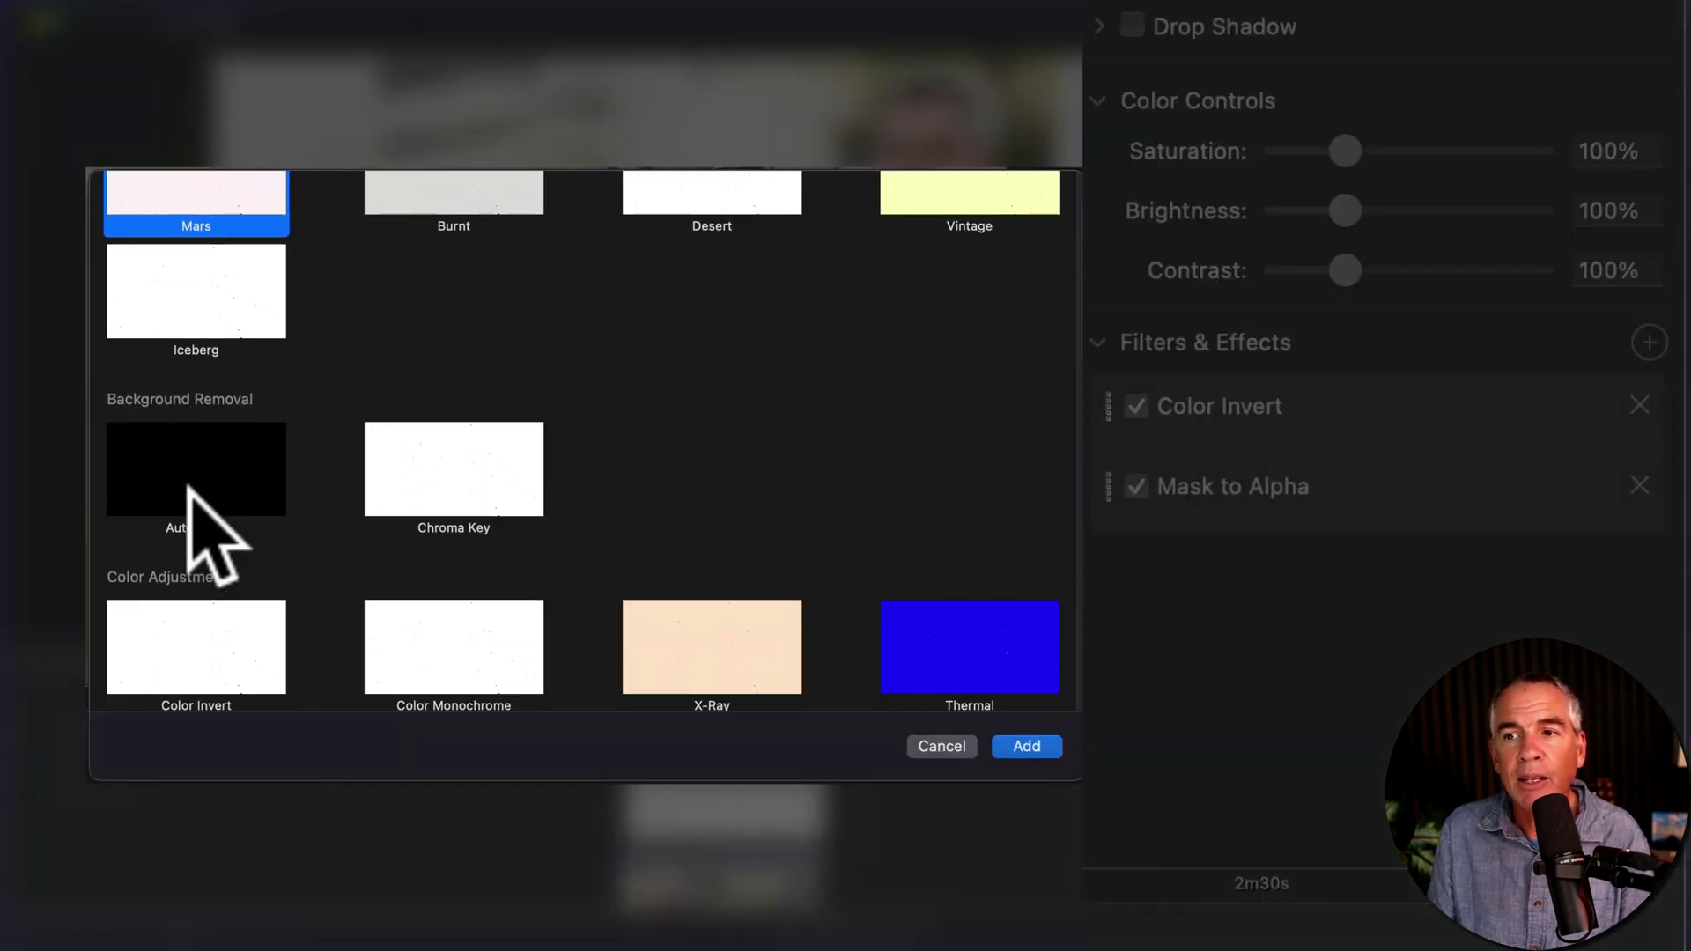
{"action": "scroll", "coordinate": [196, 528], "scroll_direction": "down", "scroll_amount": 2}
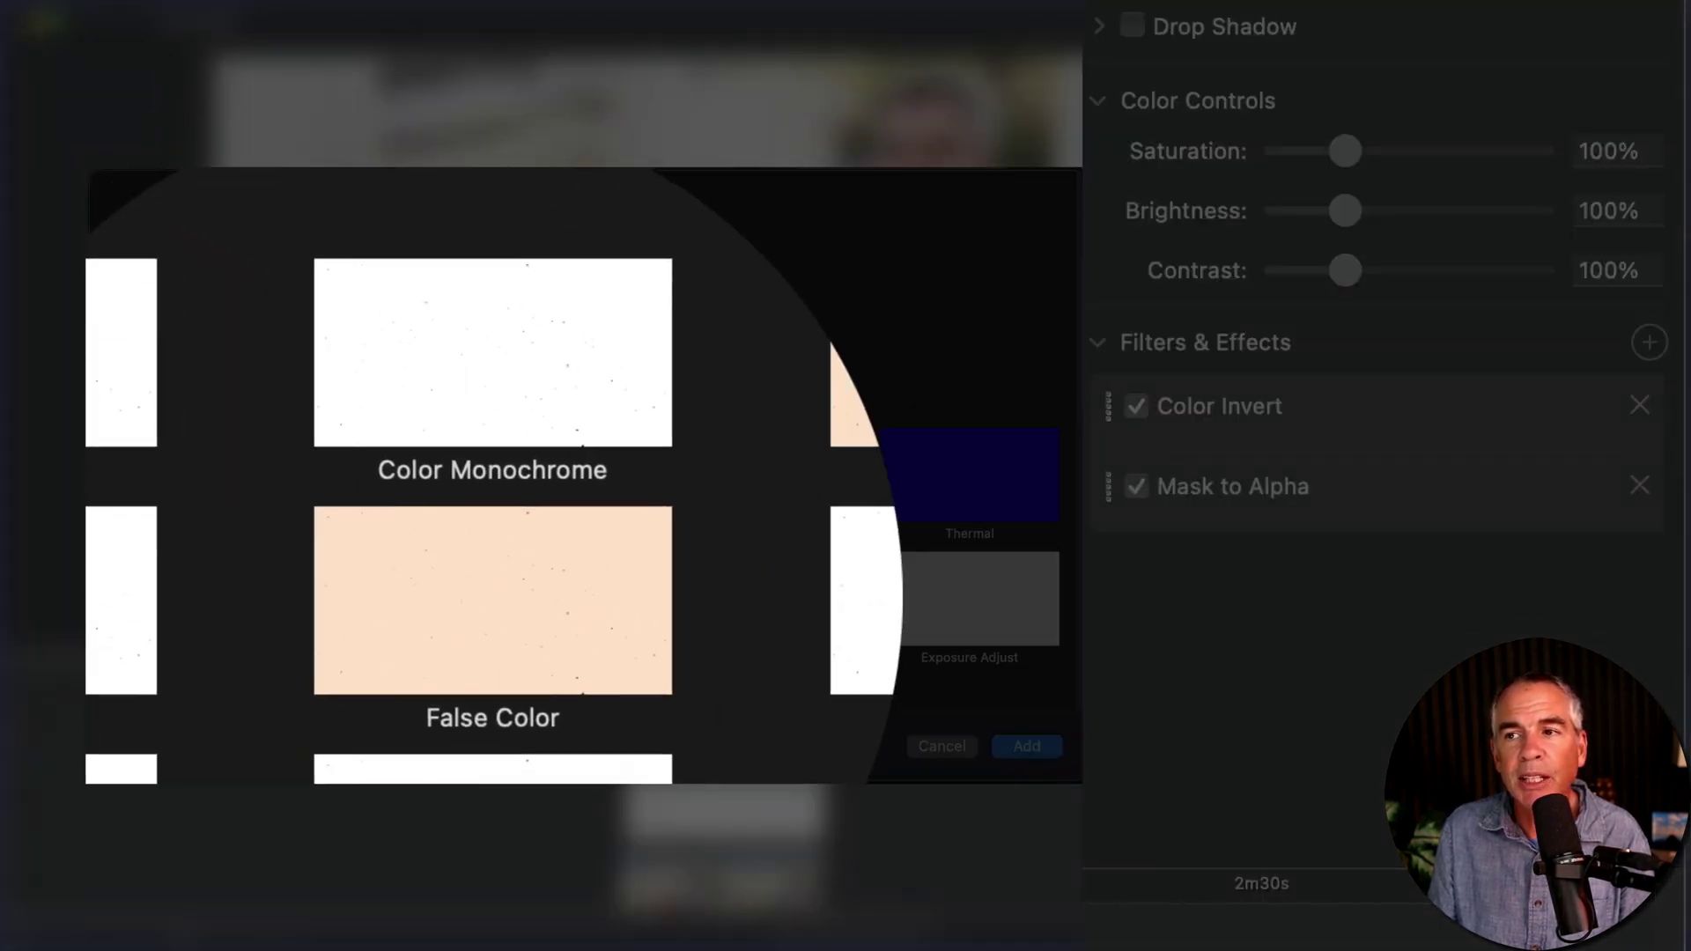
{"action": "left_click", "coordinate": [482, 597]}
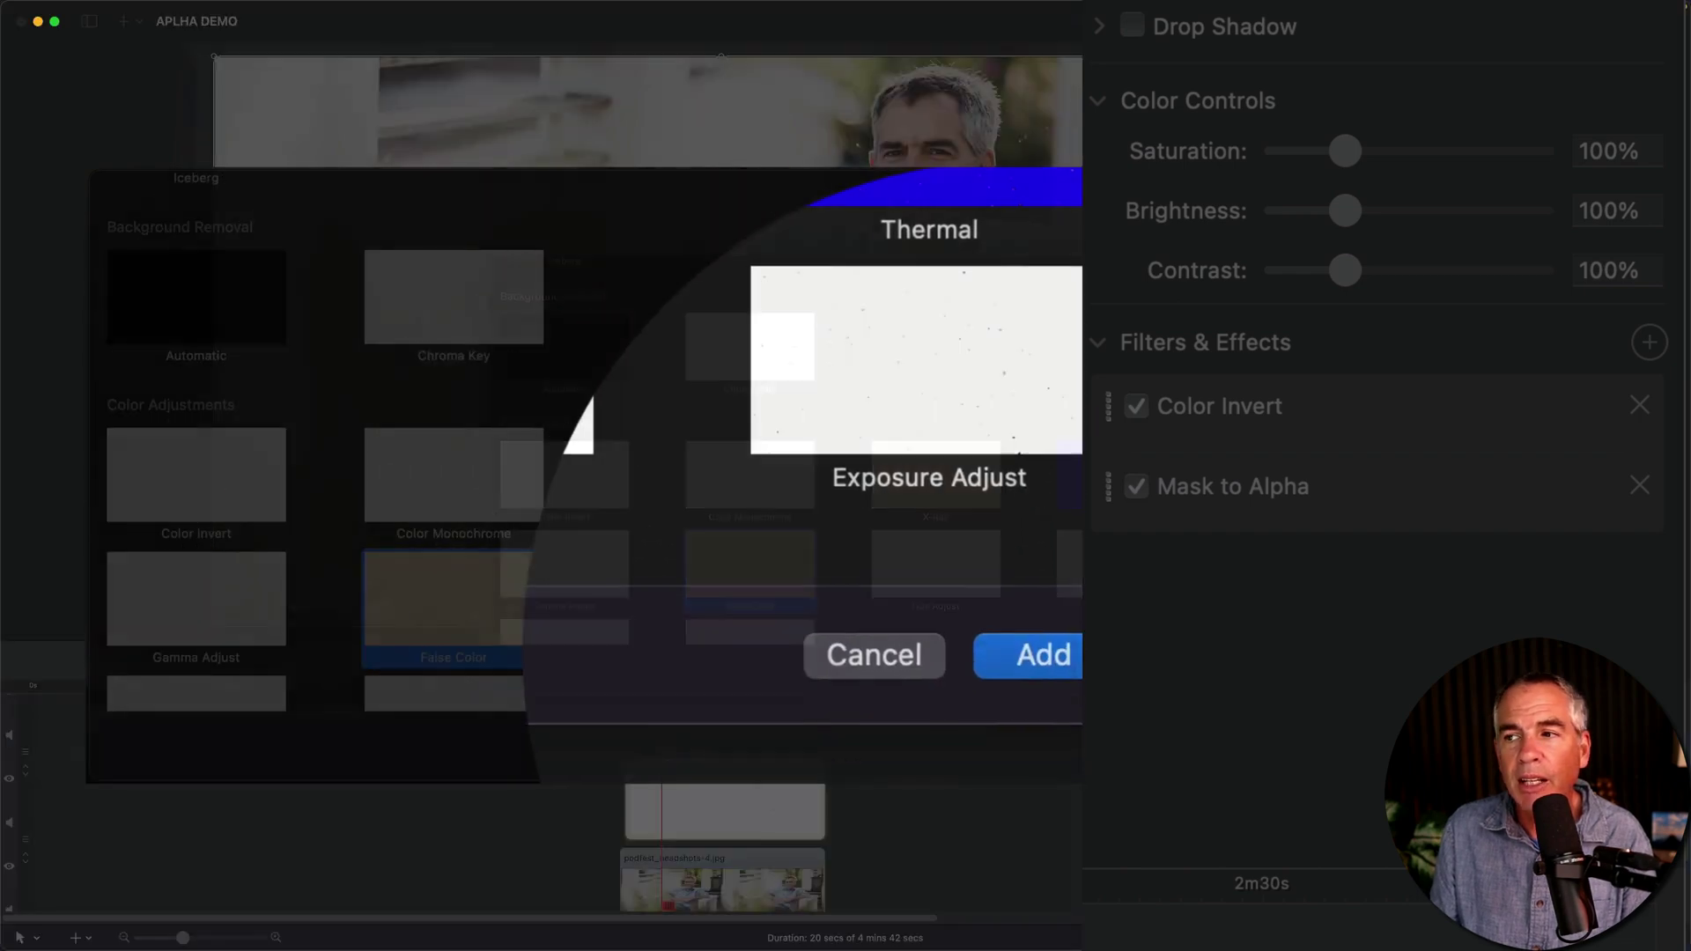
{"action": "left_click", "coordinate": [1027, 747]}
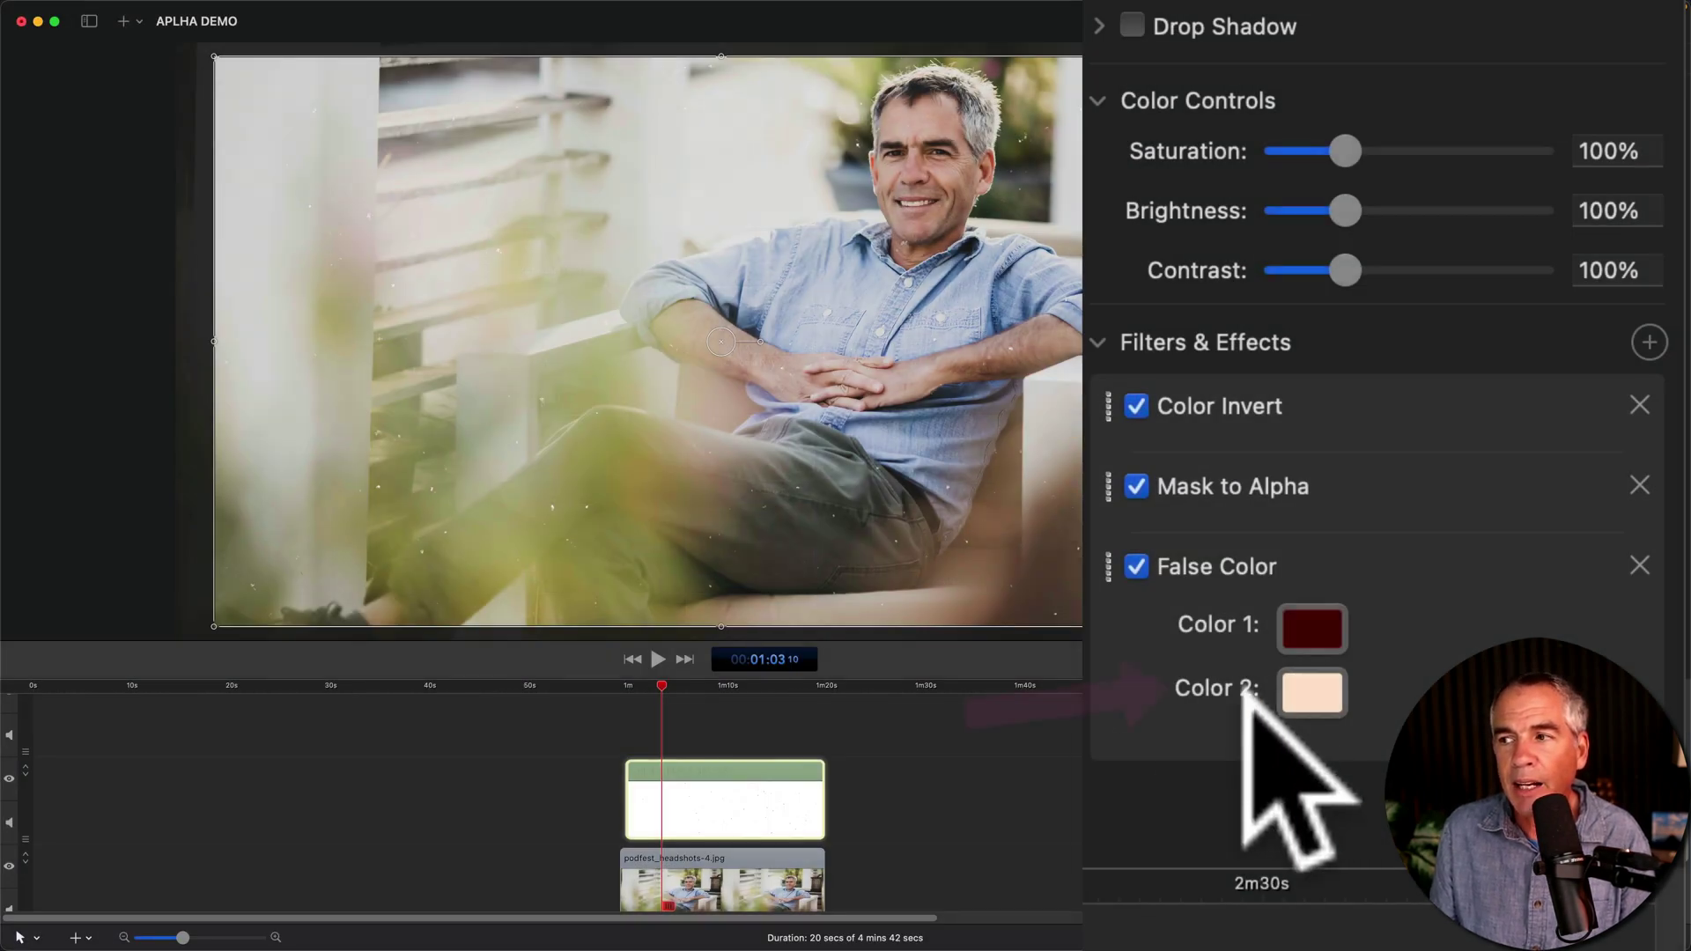
- Set False Color's Color 2 to black so the specks appear dark over the photo
{"action": "left_click", "coordinate": [1312, 691]}
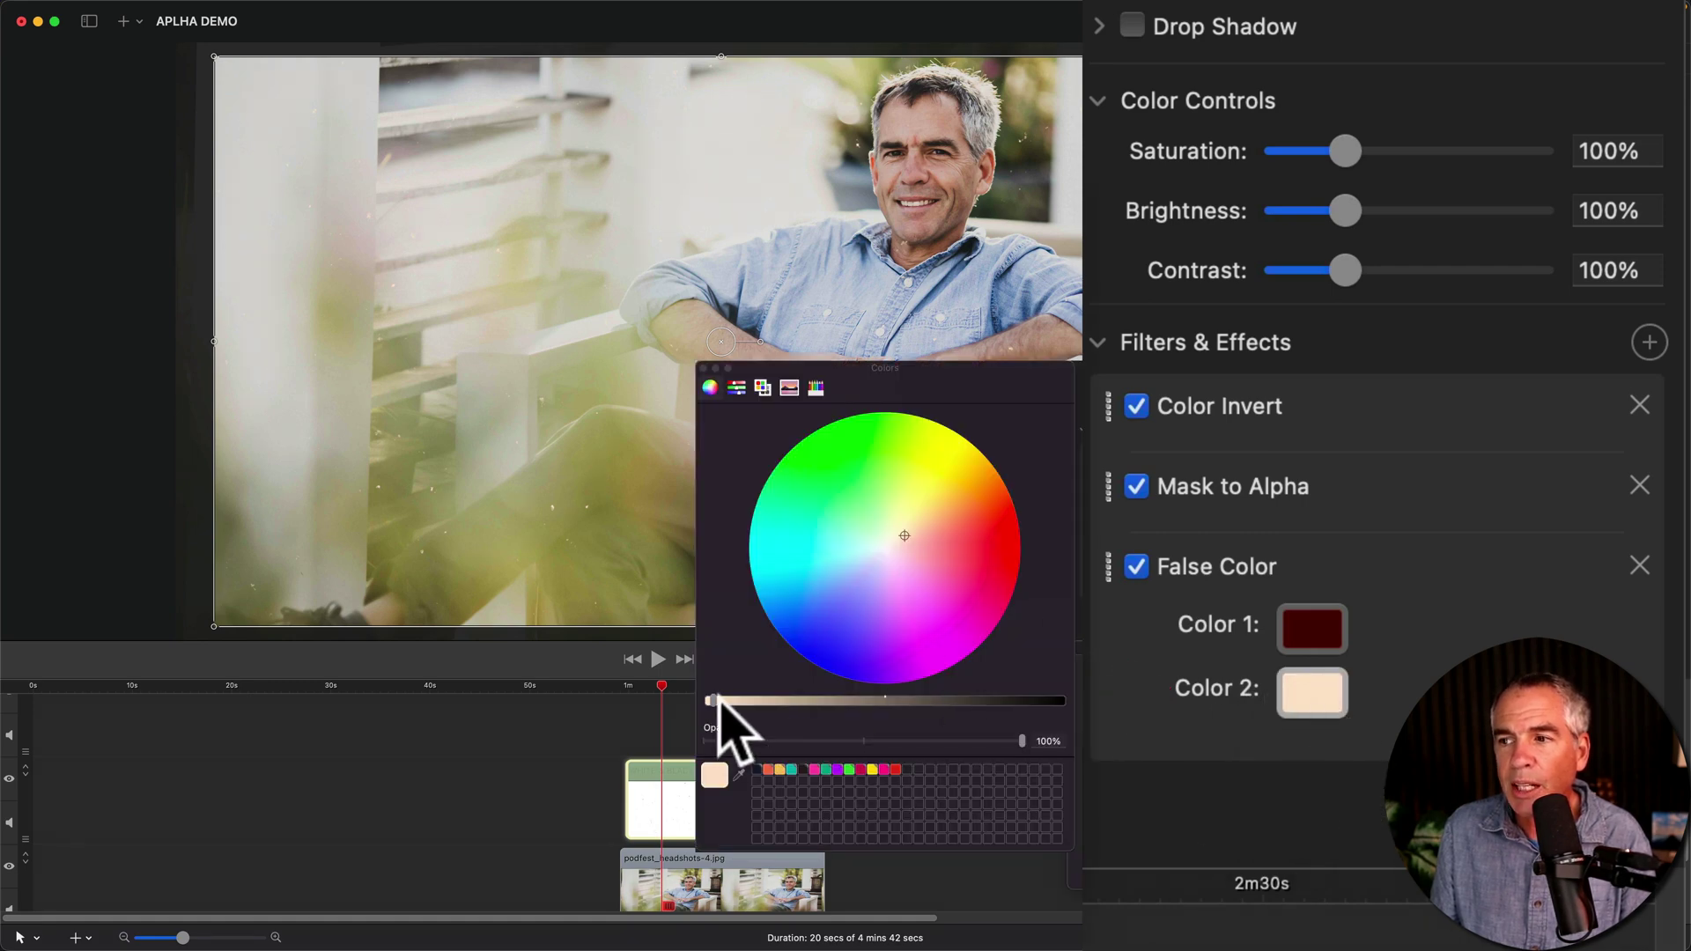
{"action": "left_click_drag", "start_coordinate": [714, 701], "coordinate": [1062, 700]}
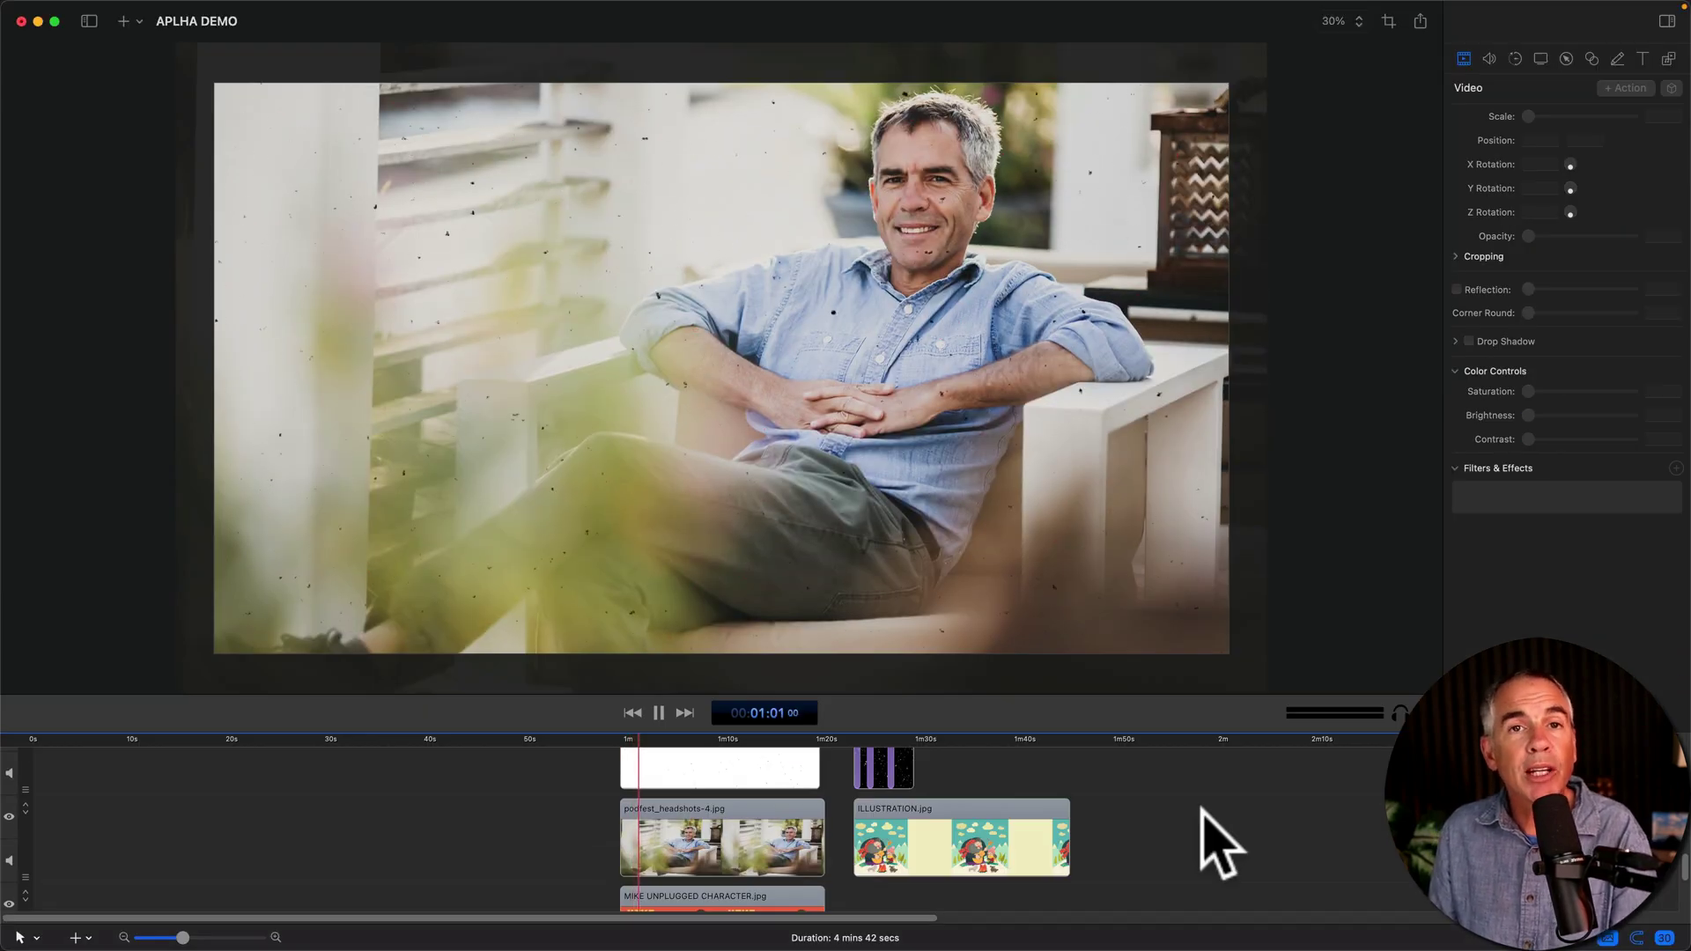
{"action": "left_click", "coordinate": [763, 777]}
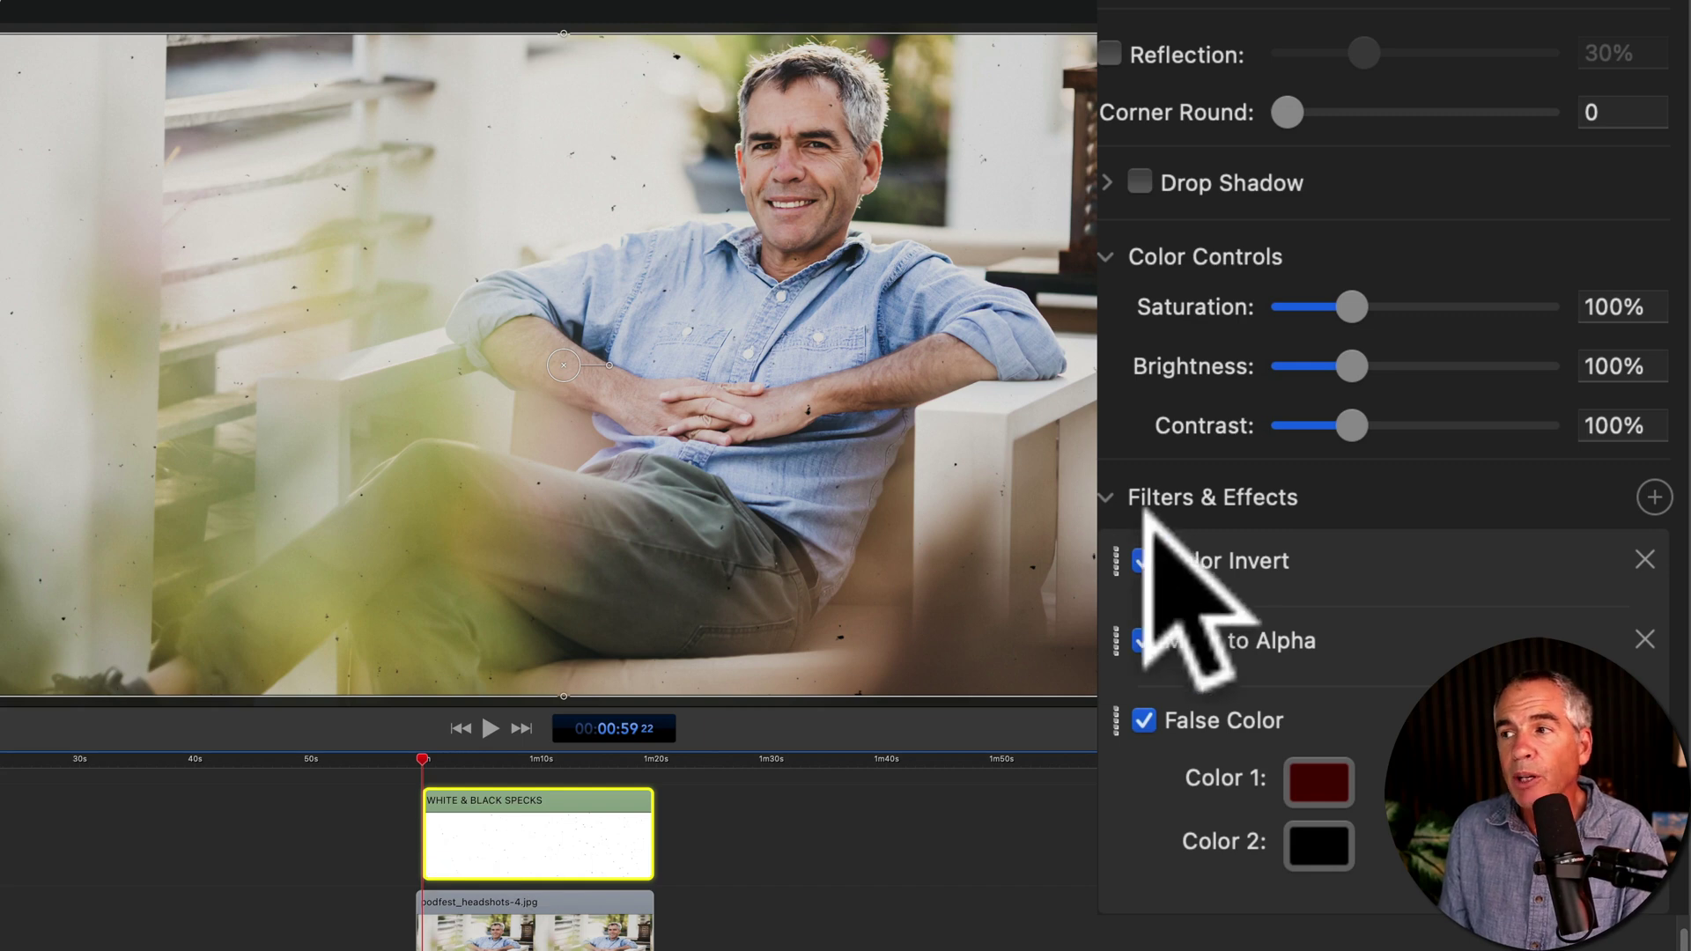
{"action": "left_click", "coordinate": [1144, 560]}
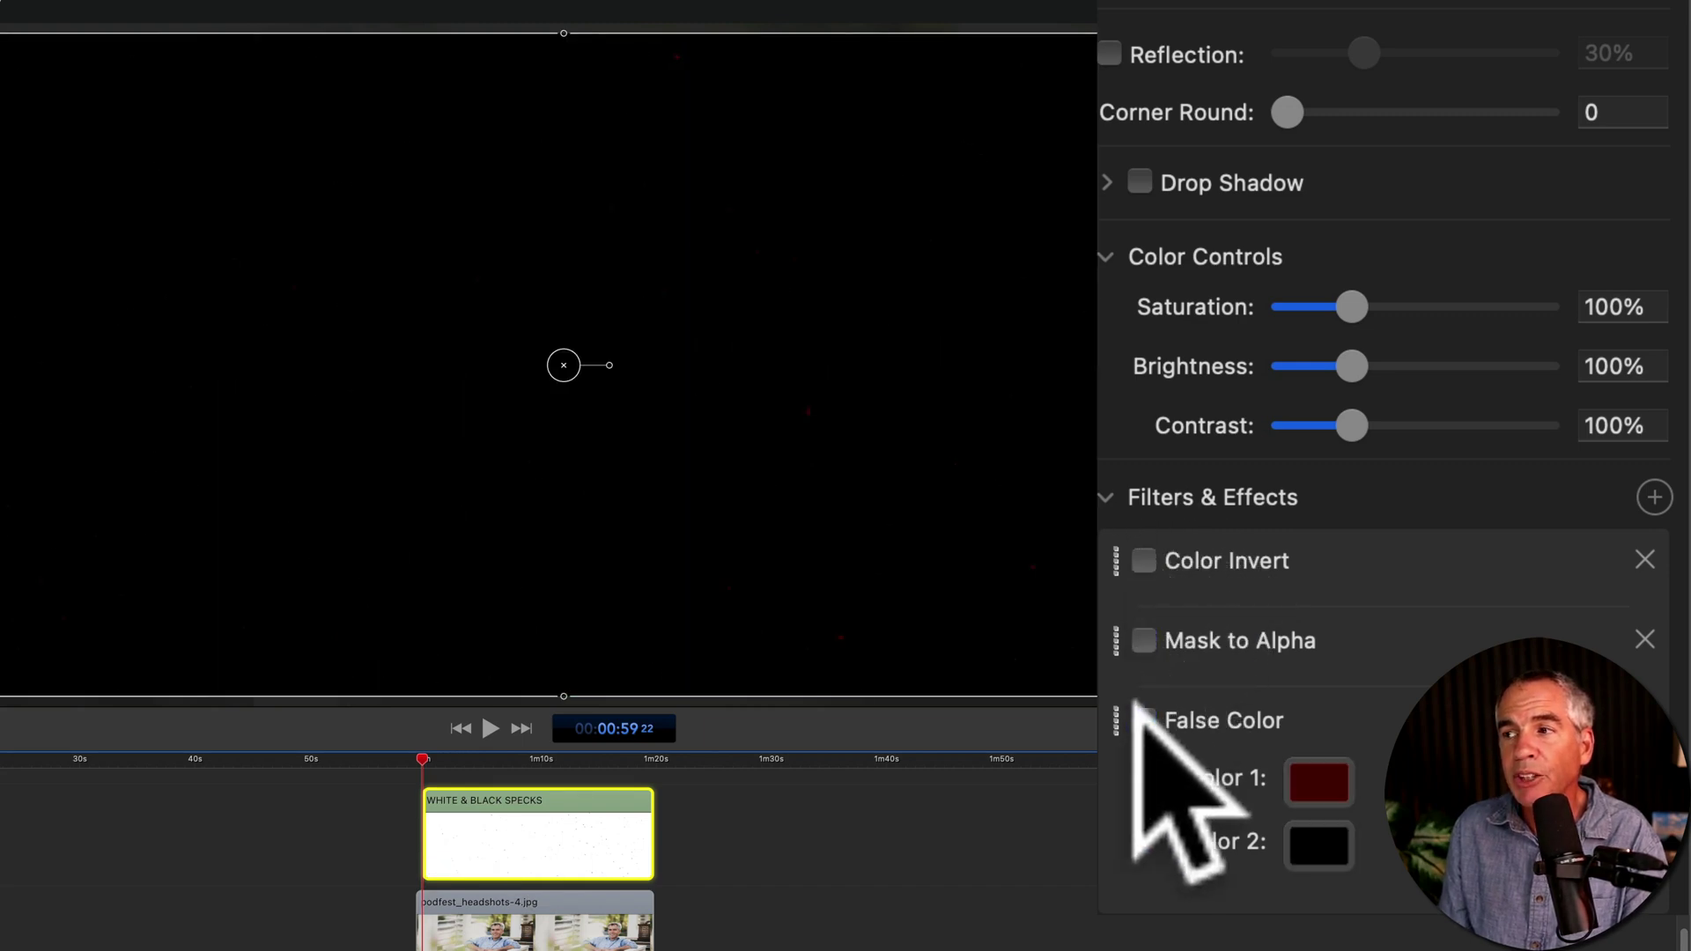
{"action": "left_click", "coordinate": [1143, 560]}
{"action": "left_click", "coordinate": [1143, 639]}
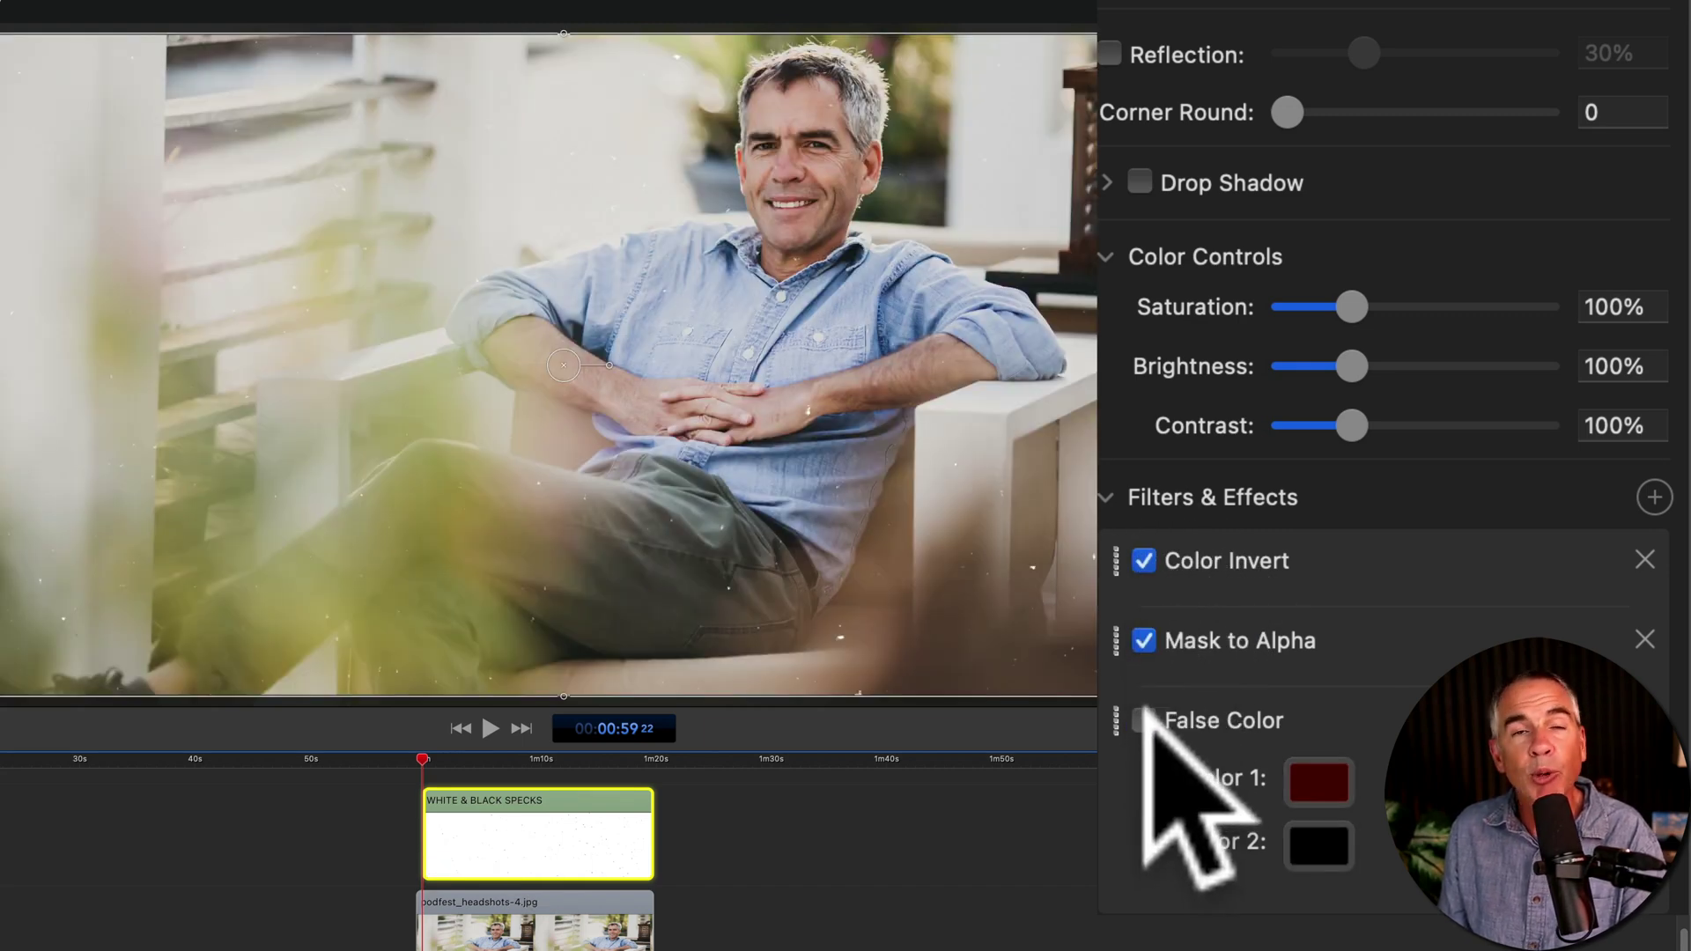
{"action": "left_click", "coordinate": [1145, 721]}
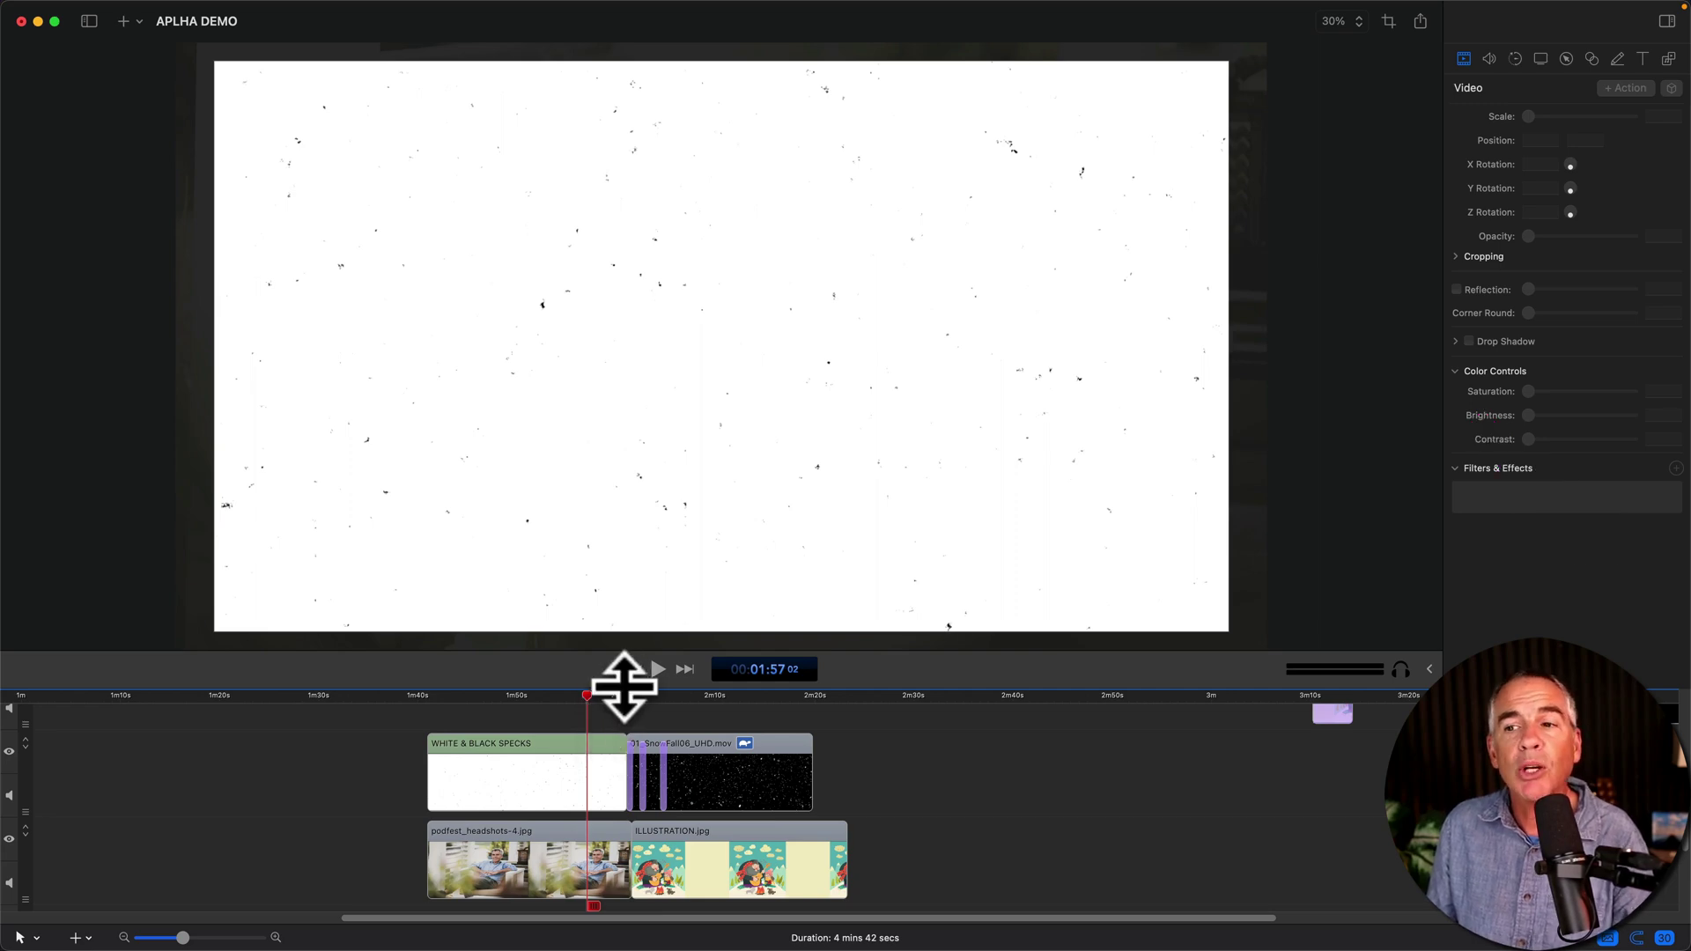
- Select the snow clip and apply the saved Mask to Alpha and False Color preset
{"action": "left_click_drag", "start_coordinate": [588, 696], "coordinate": [711, 696]}
{"action": "left_click", "coordinate": [721, 772]}
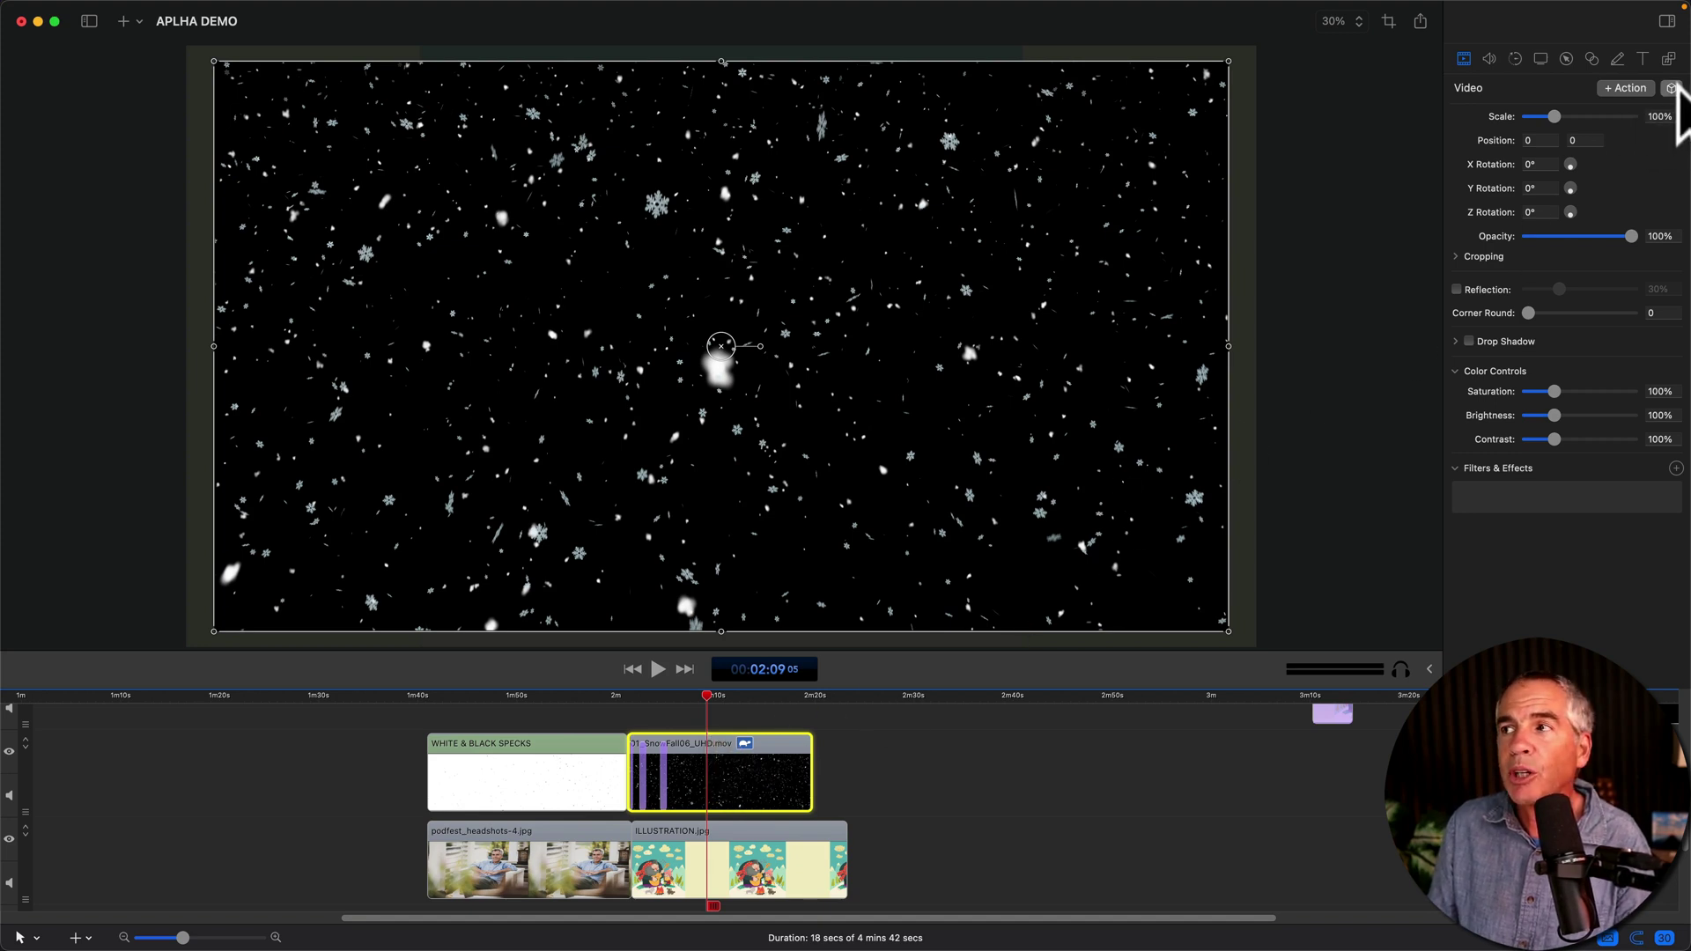
{"action": "left_click", "coordinate": [1672, 87]}
{"action": "scroll", "coordinate": [1599, 239], "scroll_direction": "down", "scroll_amount": 3}
{"action": "left_click", "coordinate": [1552, 297]}
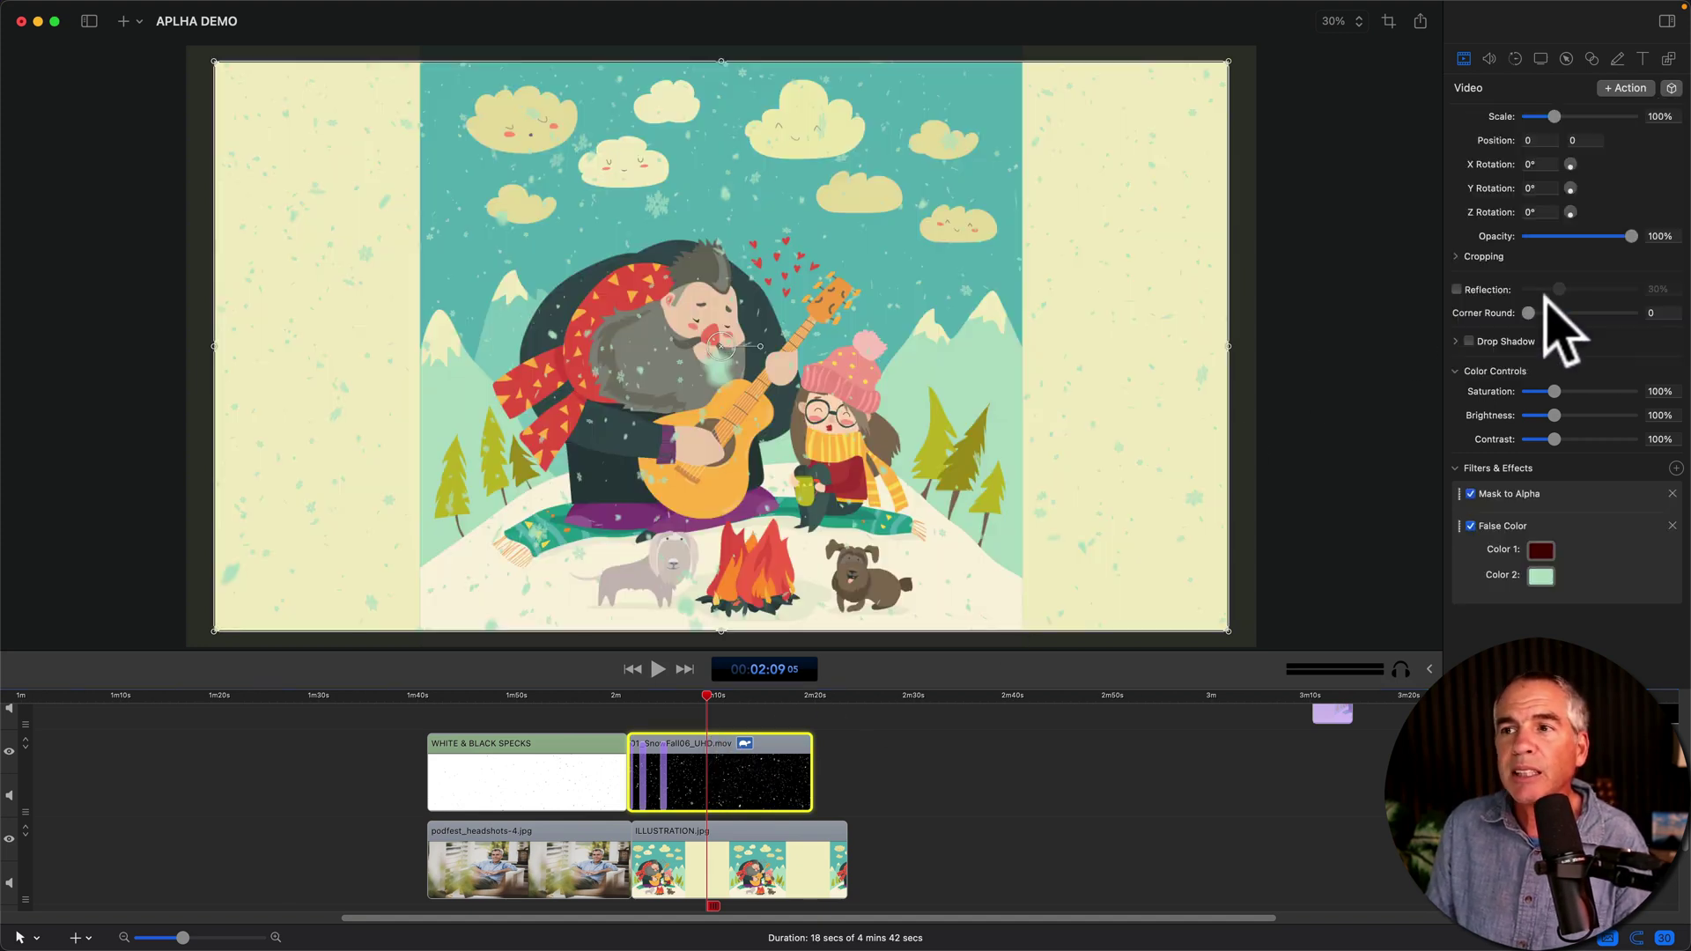